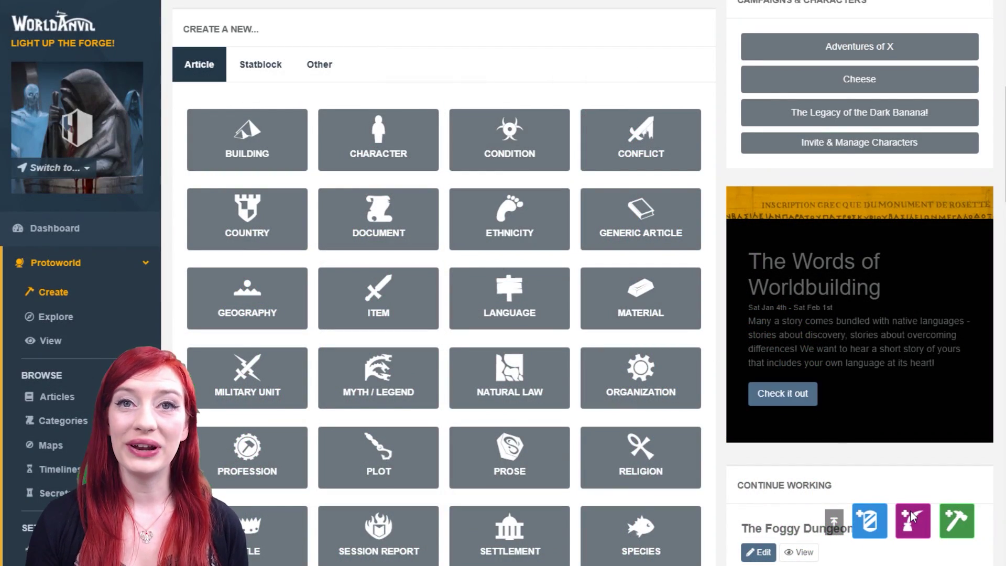
Step: Start a new Condition article draft in Protoworld, titled 'Testy Fever'
left_click(961, 528)
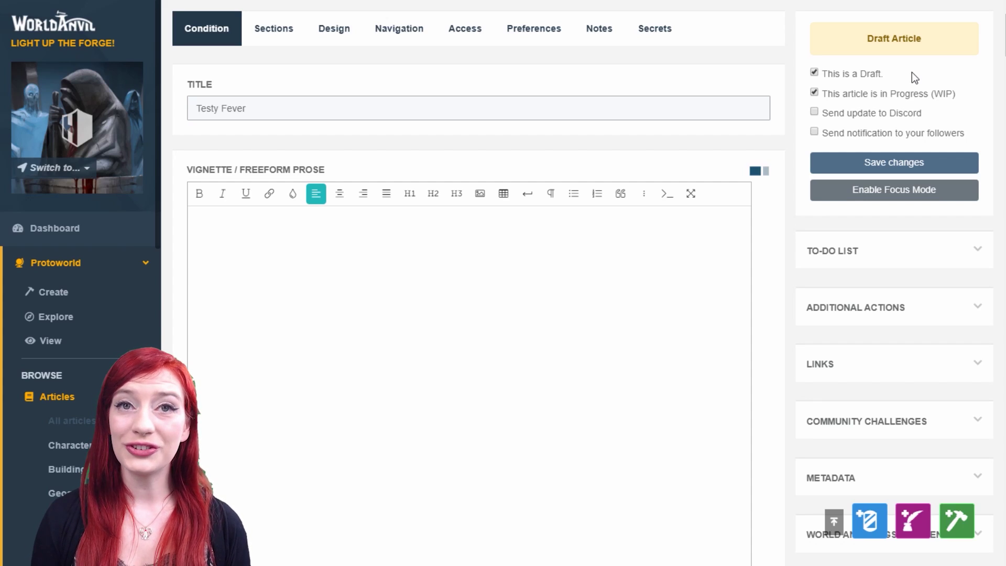
Step: Clear the draft flag on Testy Fever, save the changes and dismiss the saved banner
left_click(815, 73)
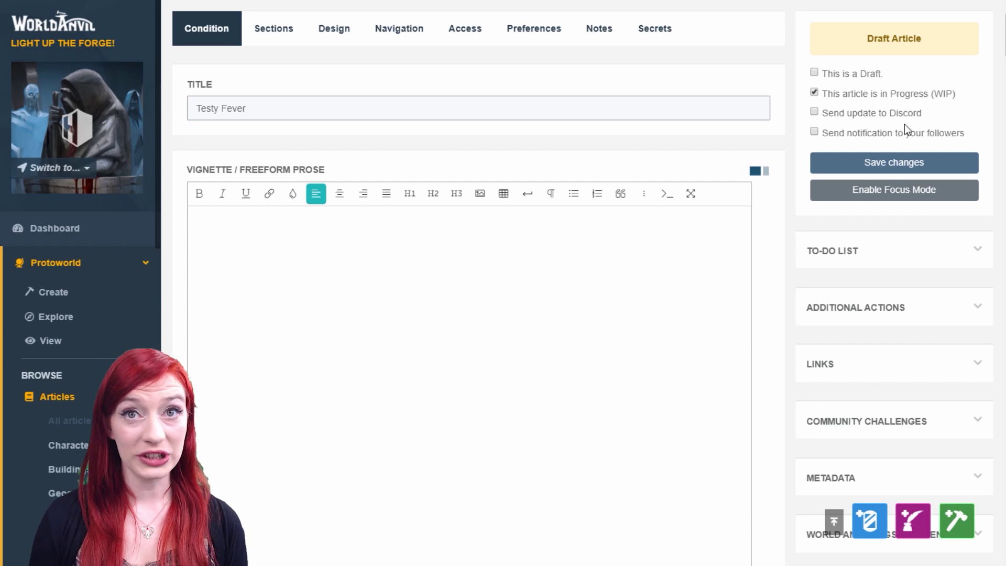
left_click(884, 173)
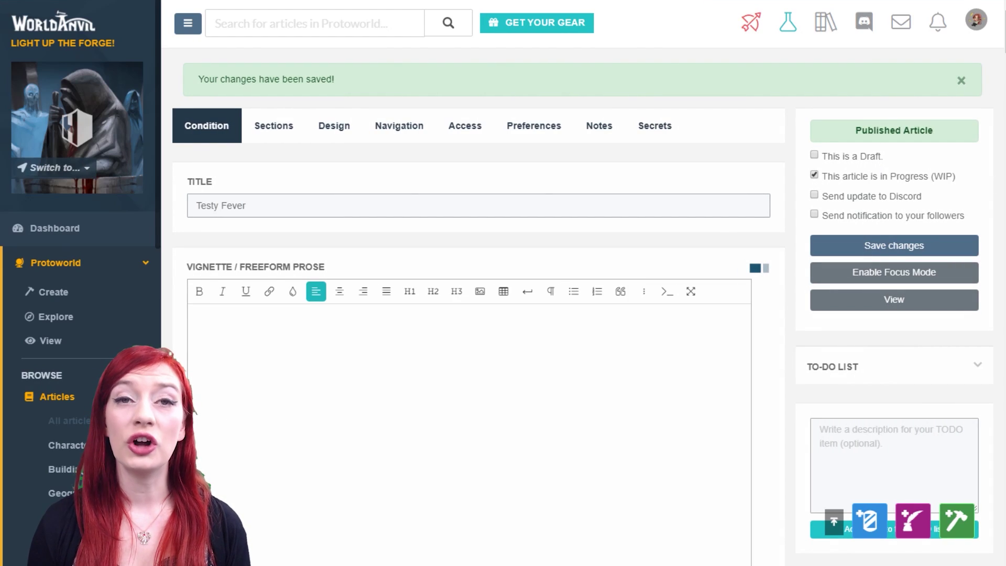
left_click(961, 81)
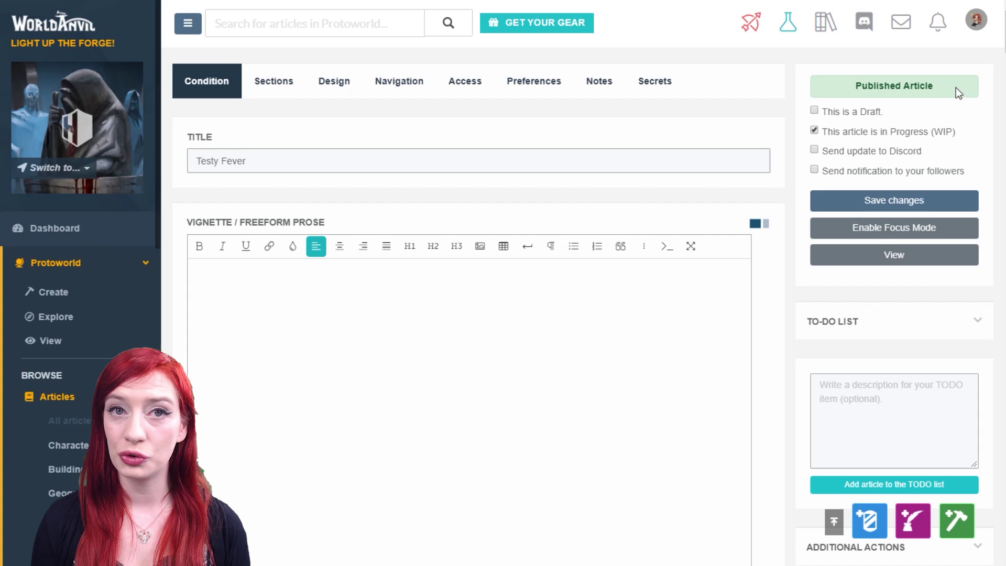
Step: Tick both 'This is a Draft.' and 'This article is in Progress (WIP)'
left_click(844, 112)
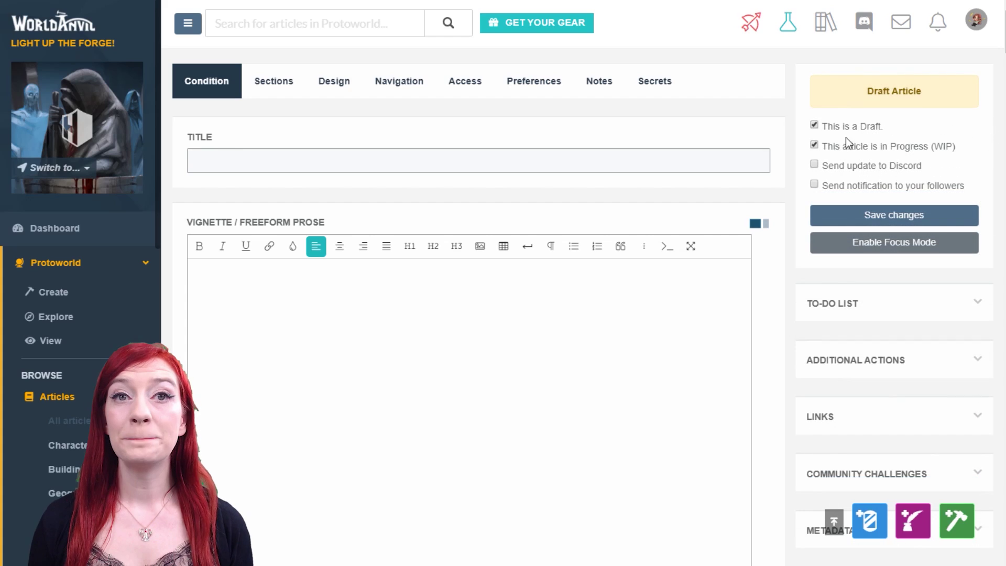
left_click(814, 145)
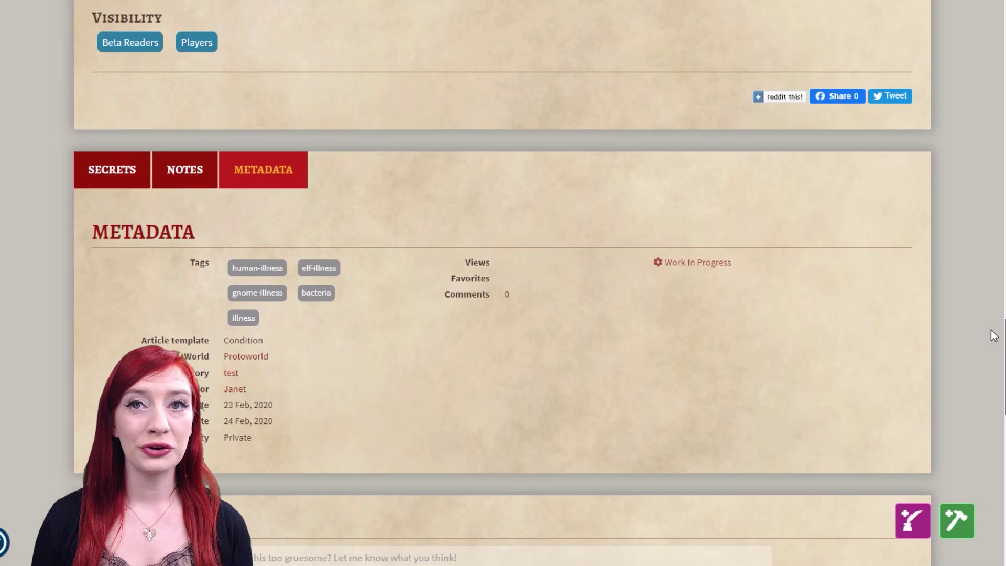
scroll(988, 342, "down", 3)
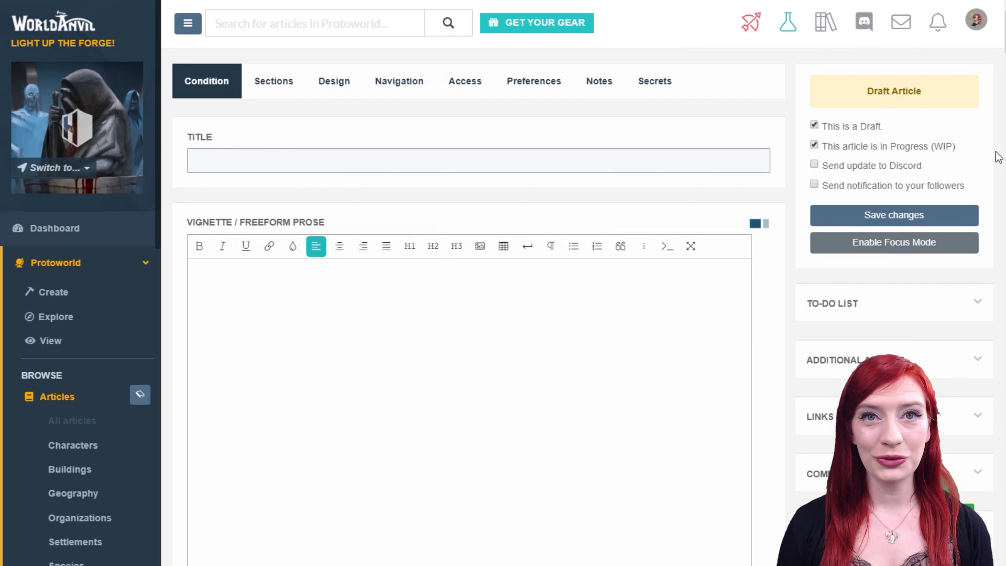
Step: Enable 'Send update to Discord', check the webhook under Configuration > Social, and enable follower notifications
left_click(814, 164)
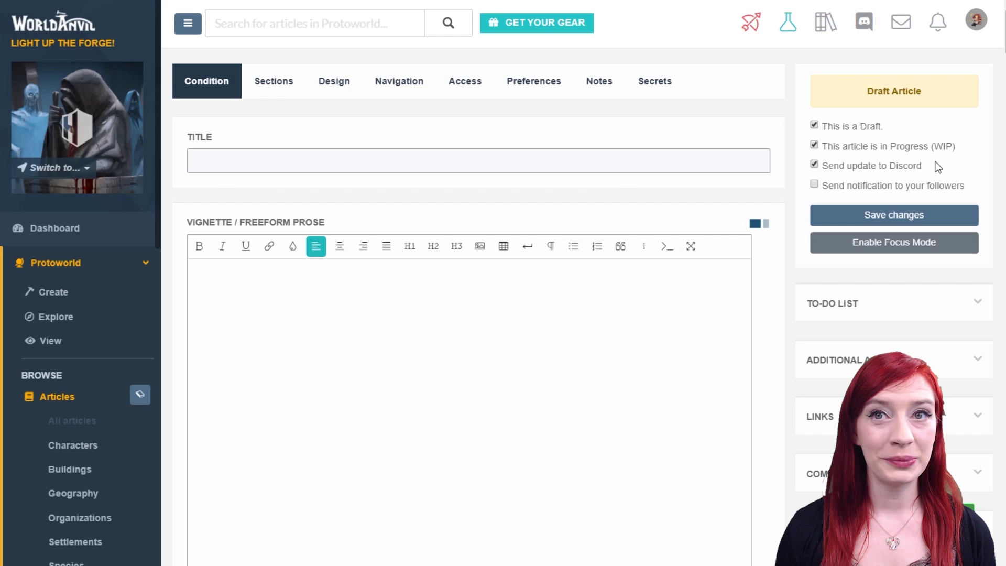
scroll(154, 80, "down", 8)
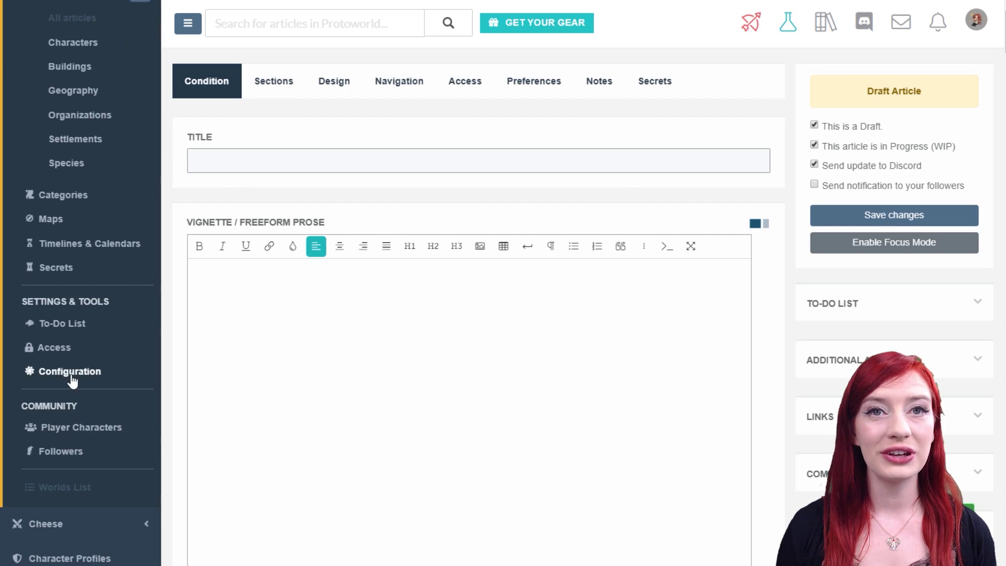
left_click(71, 374)
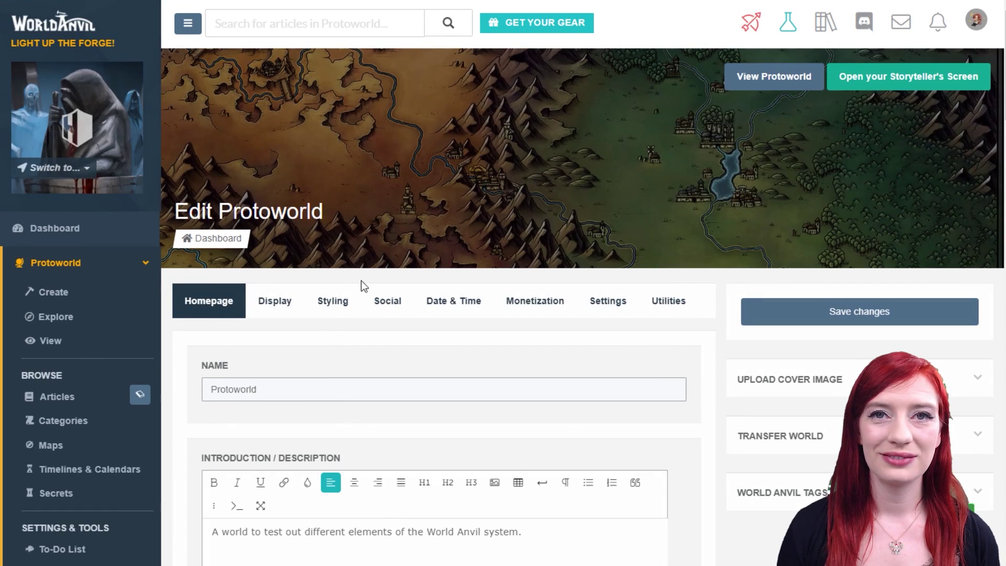
left_click(392, 305)
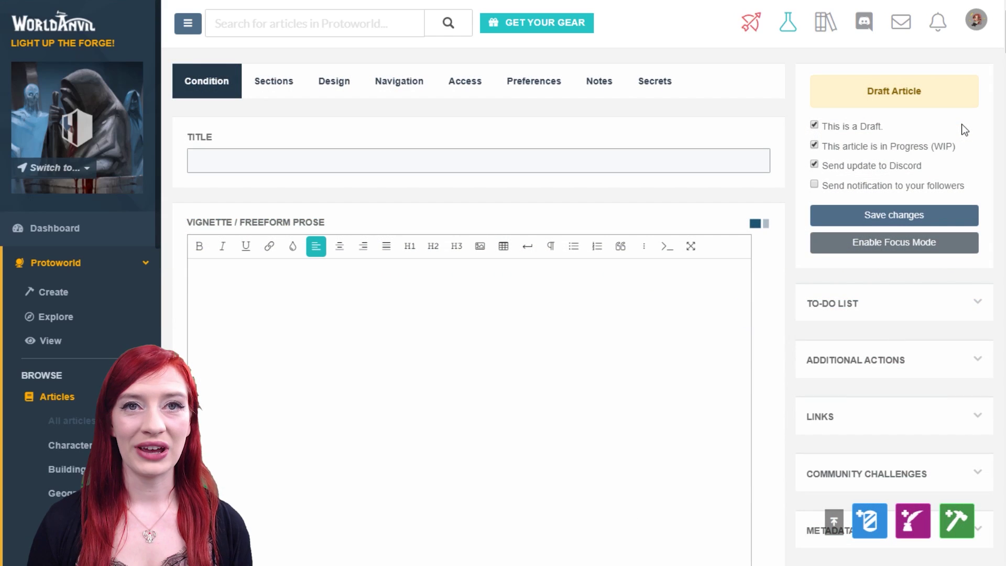
left_click(815, 185)
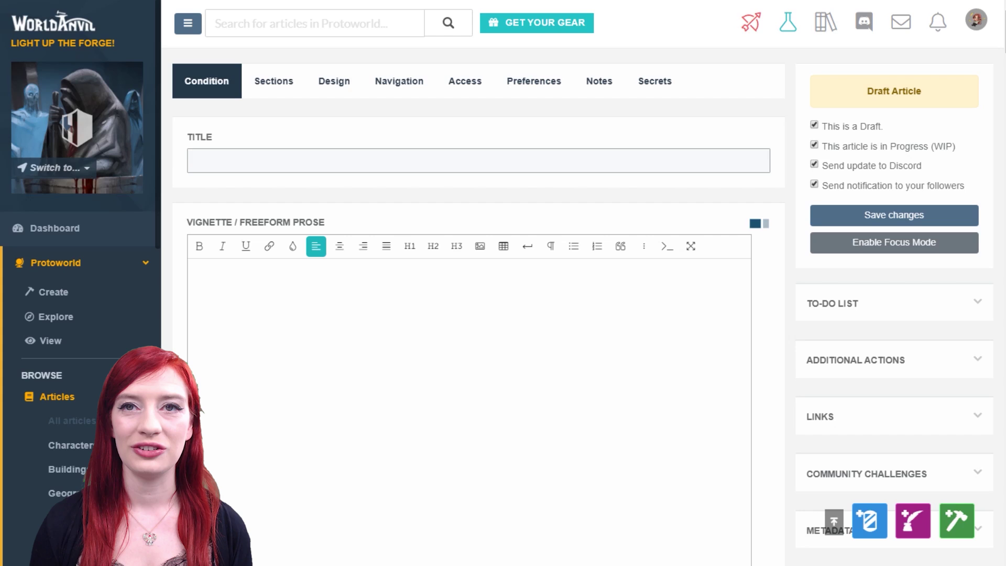
Step: Title the article 'Testy Fever' and save it, then save again to publish
type("Testy Fever")
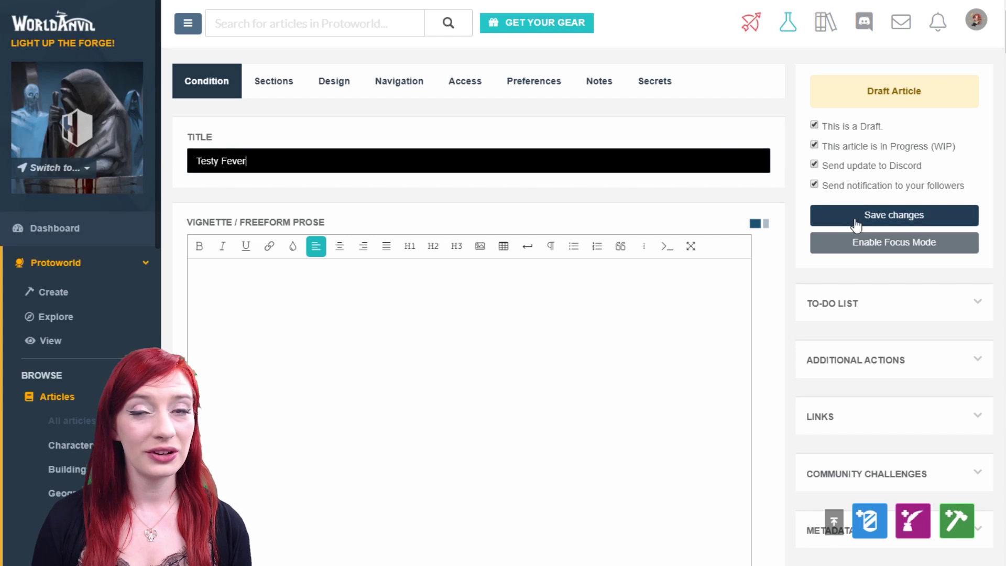
left_click(856, 225)
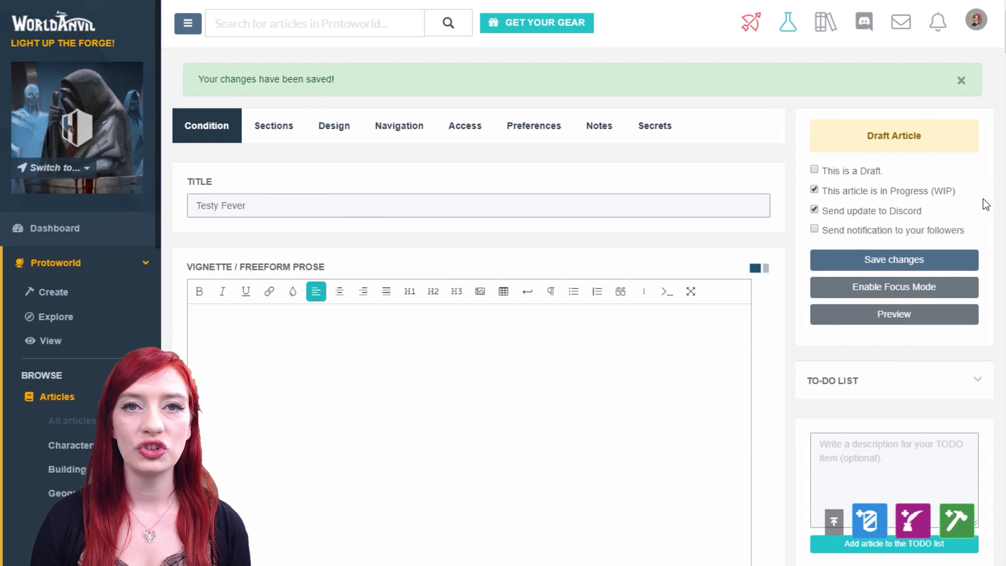
left_click(868, 265)
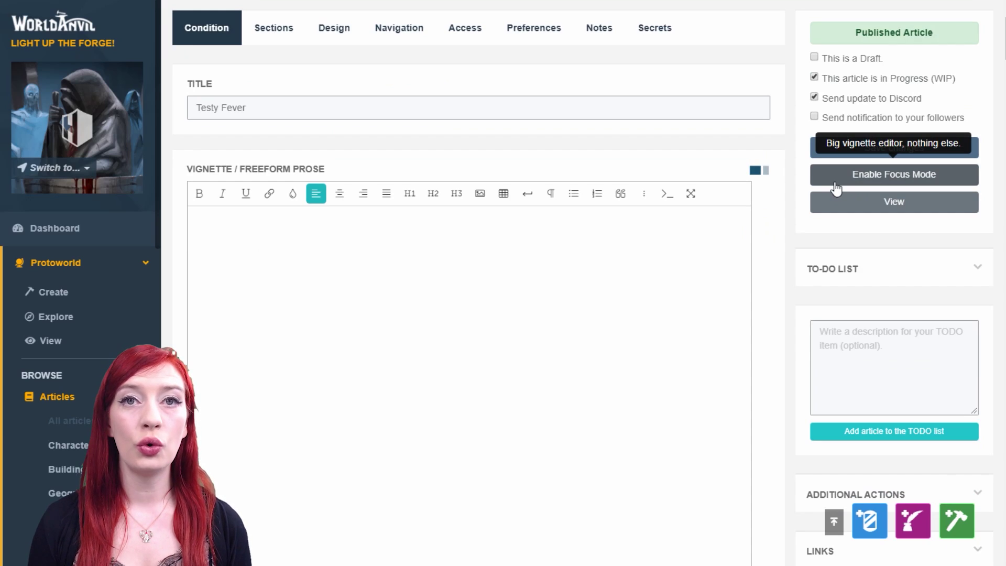
Step: Switch the editor to Focus Mode and scroll through the article form
left_click(836, 186)
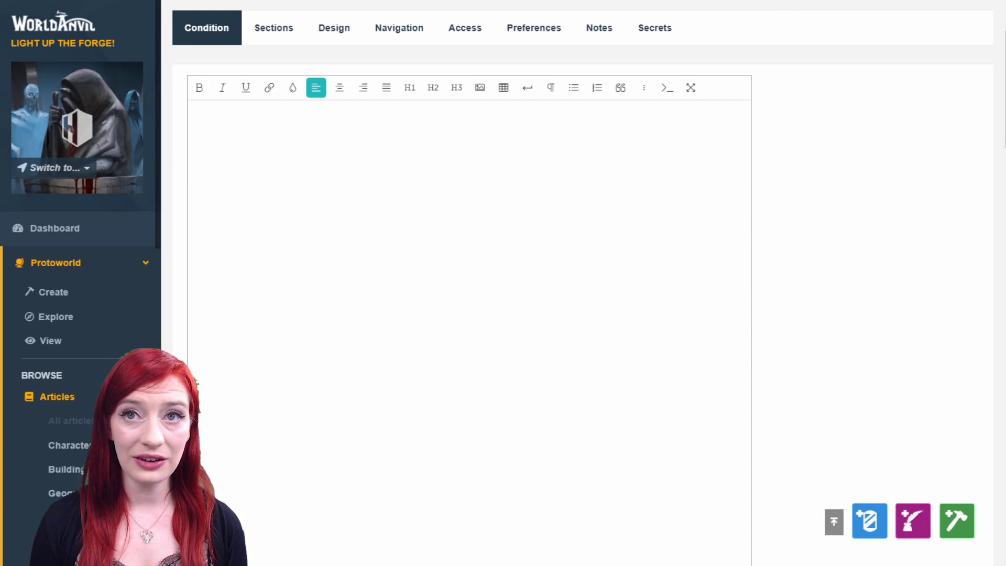
scroll(469, 283, "down", 3)
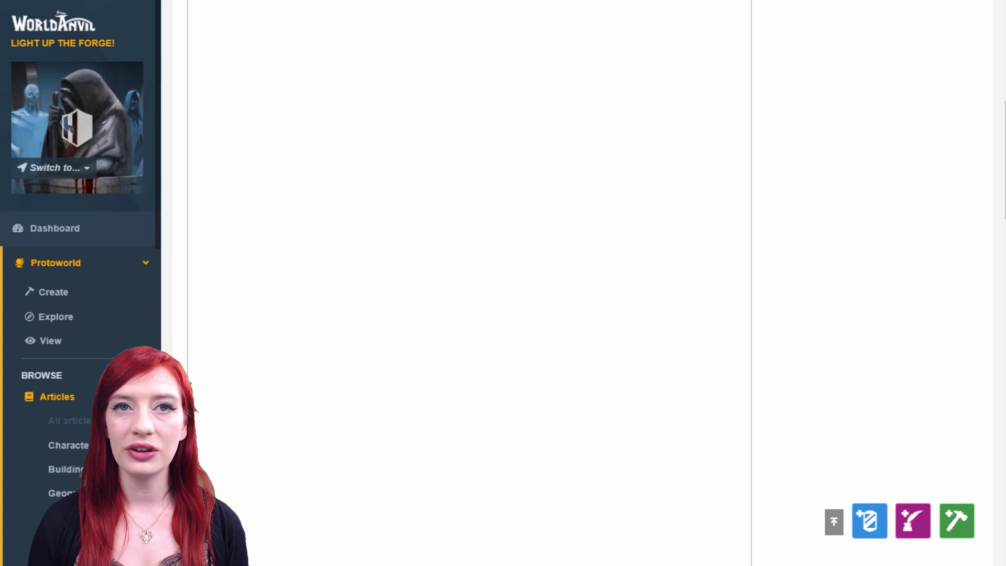
scroll(469, 283, "down", 3)
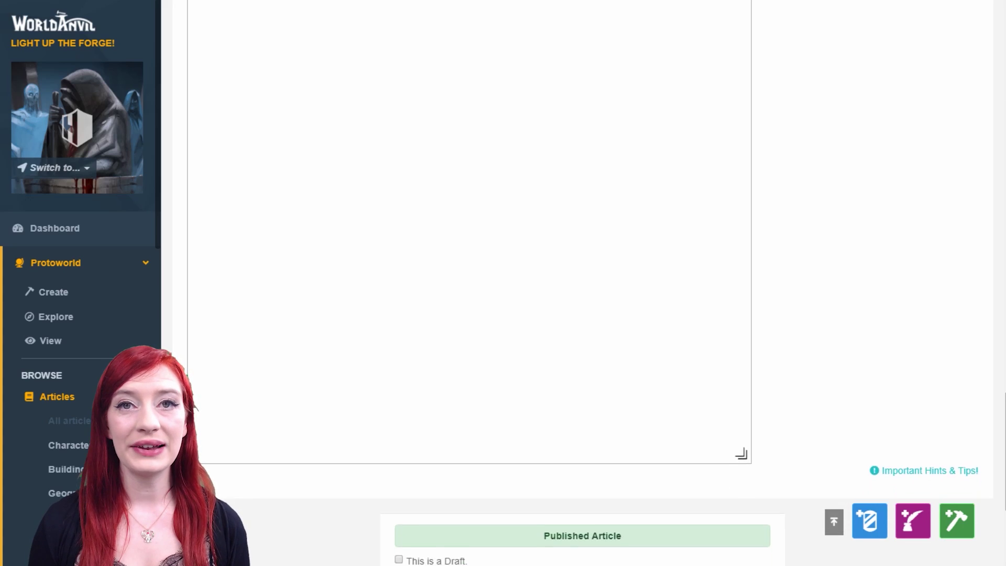
scroll(469, 283, "down", 3)
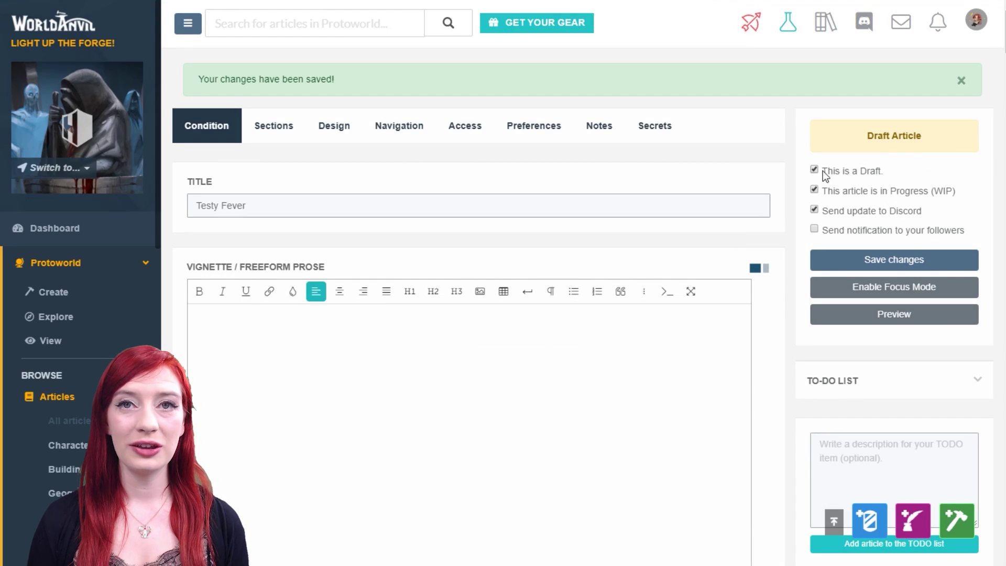
Step: Save the article and look over its public view page
left_click(912, 261)
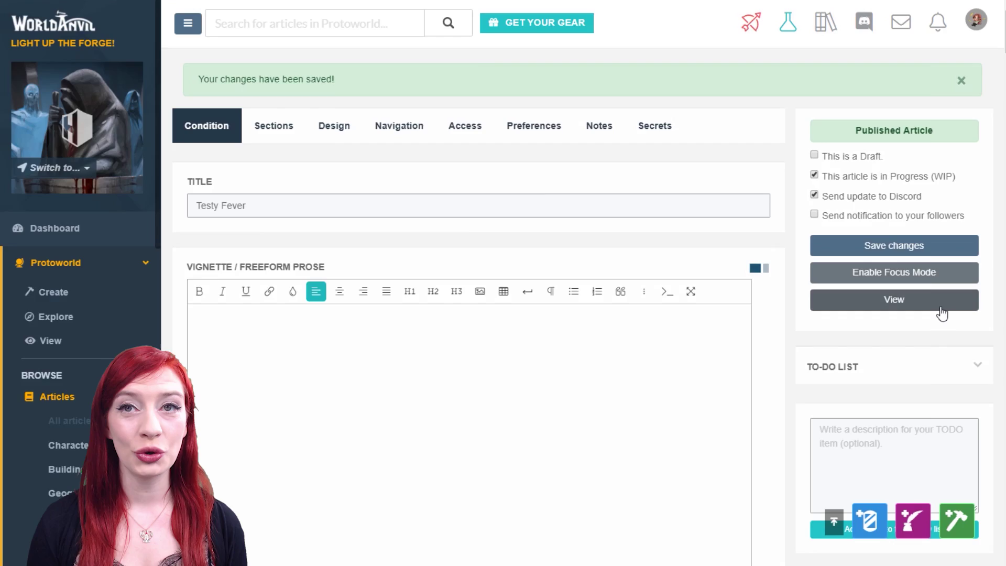
left_click(894, 300)
scroll(503, 283, "down", 2)
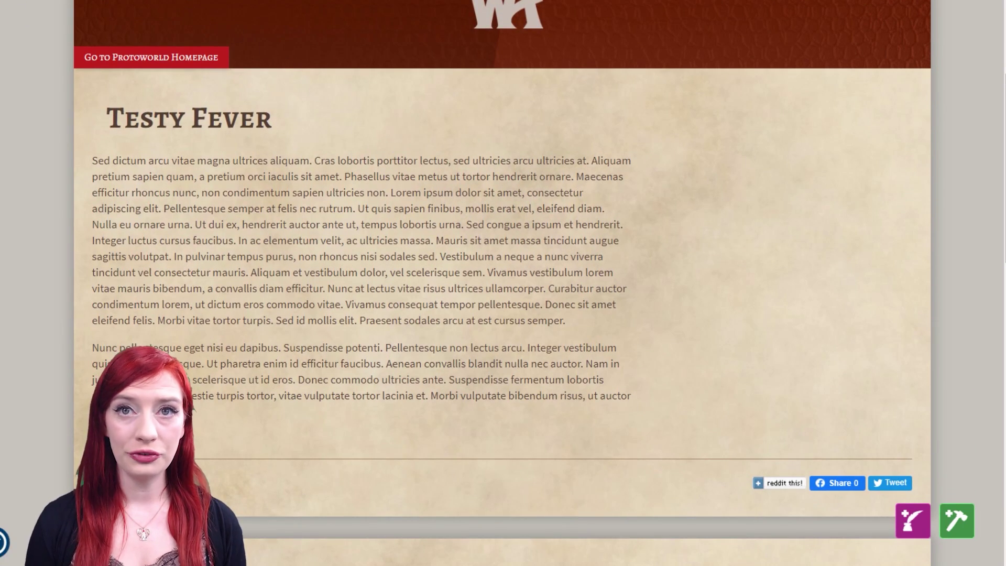
Step: Add 'Testy Fever is caused by an excessive consumption of cheese.' as an H1 heading and save
key("ctrl+w")
type("Testy Fever is caused by an excessive consumption of cheese.")
key("shift+Home")
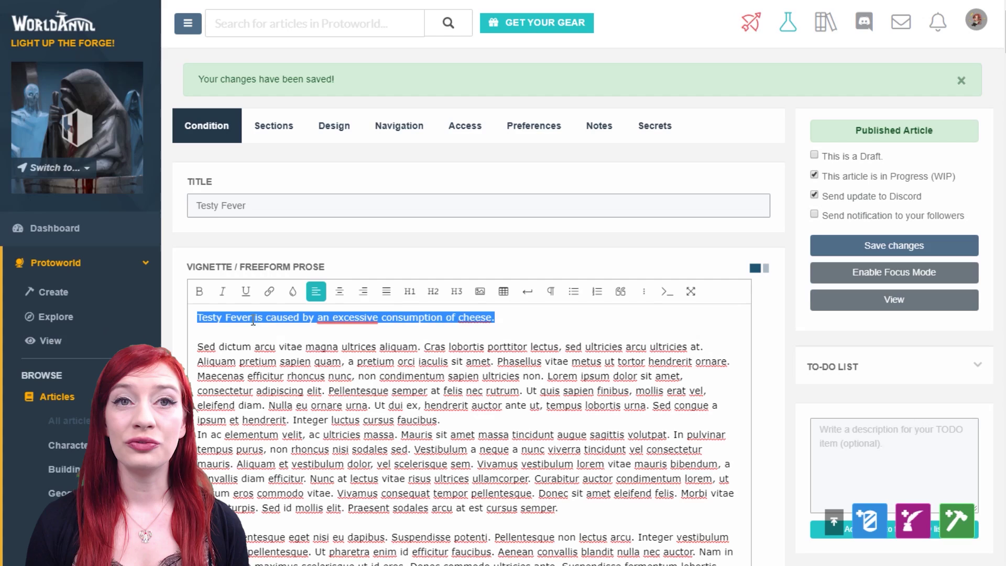
left_click(410, 291)
left_click(875, 251)
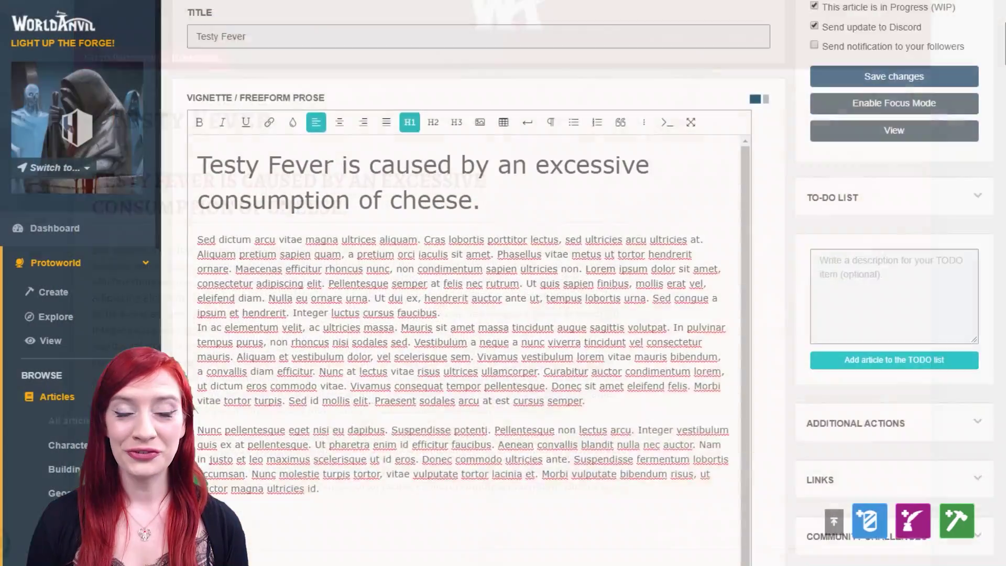
Step: Expand the article's to-do list and look at the additional article actions
scroll(463, 278, "down", 3)
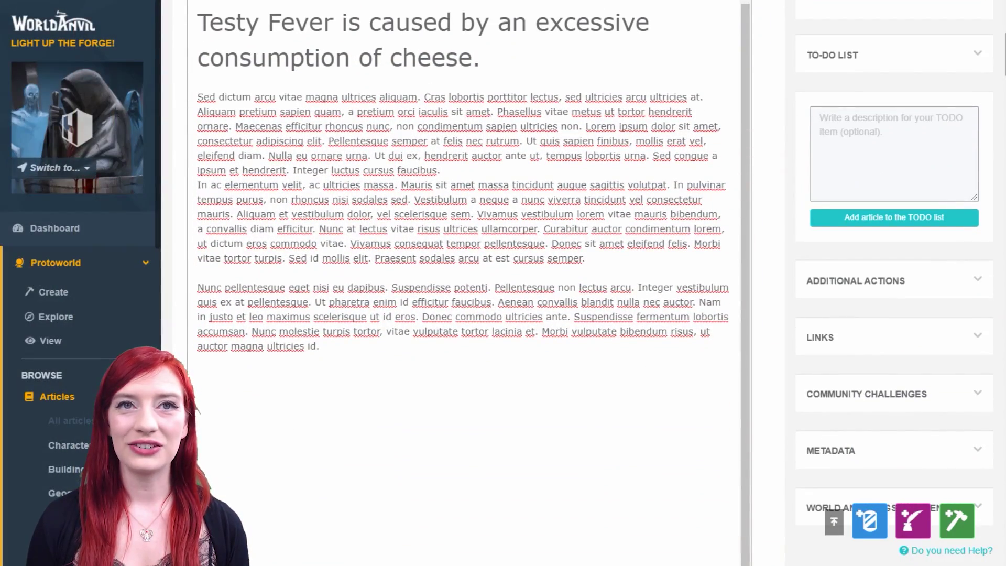
left_click(977, 63)
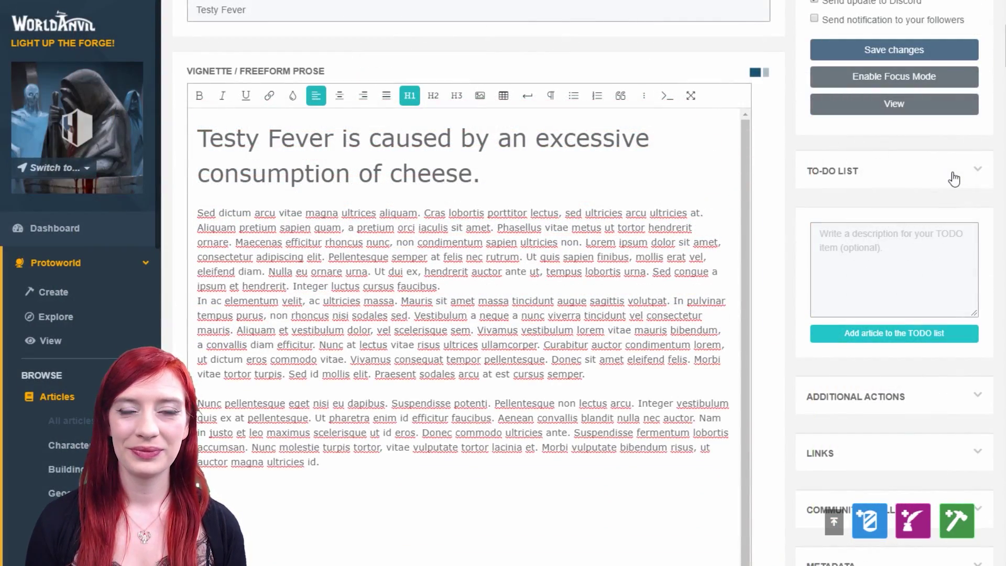
scroll(953, 180, "down", 6)
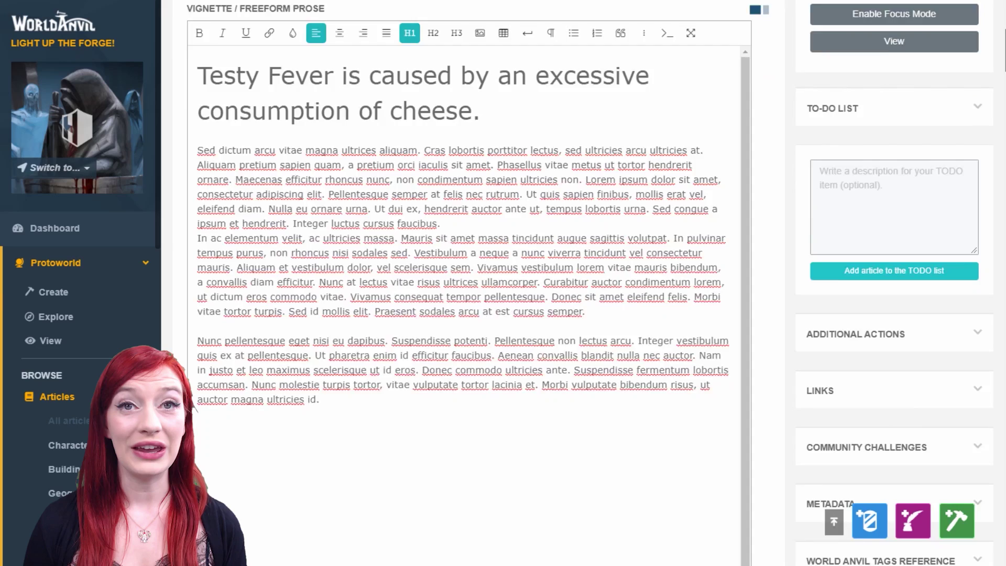
left_click(979, 49)
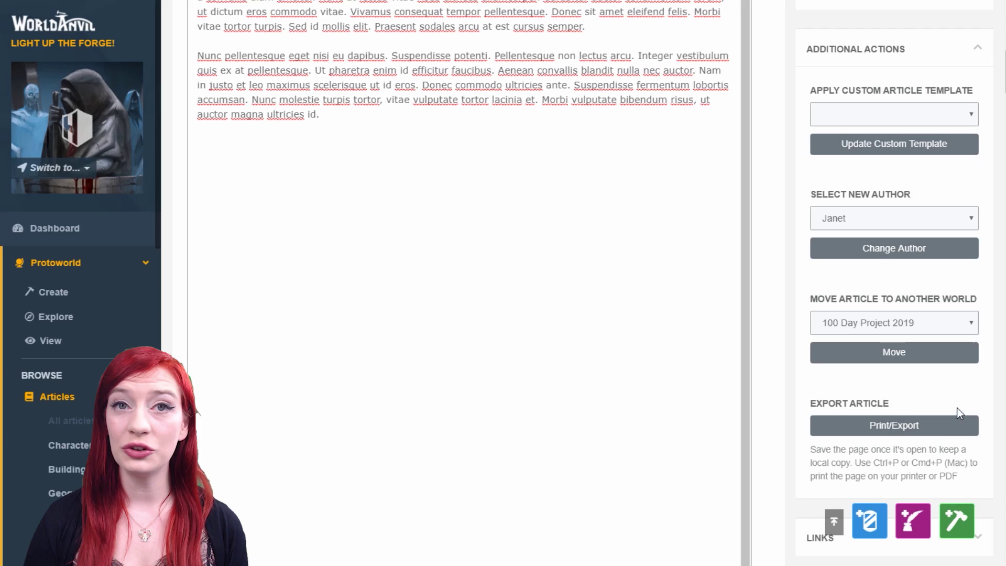
left_click(945, 49)
Step: Copy the textual and block link codes from the Links panel, then click after the last paragraph
left_click(944, 115)
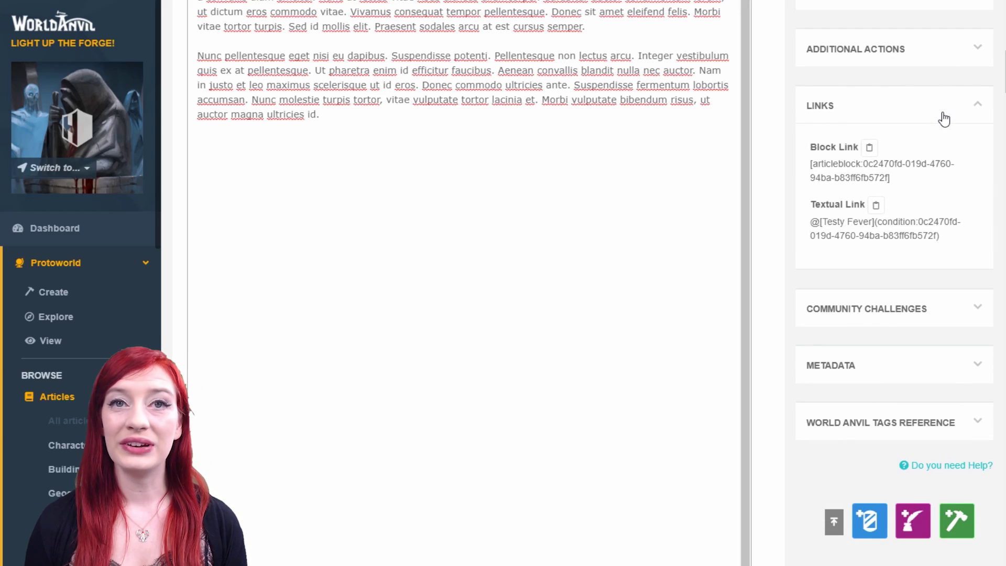
left_click(874, 209)
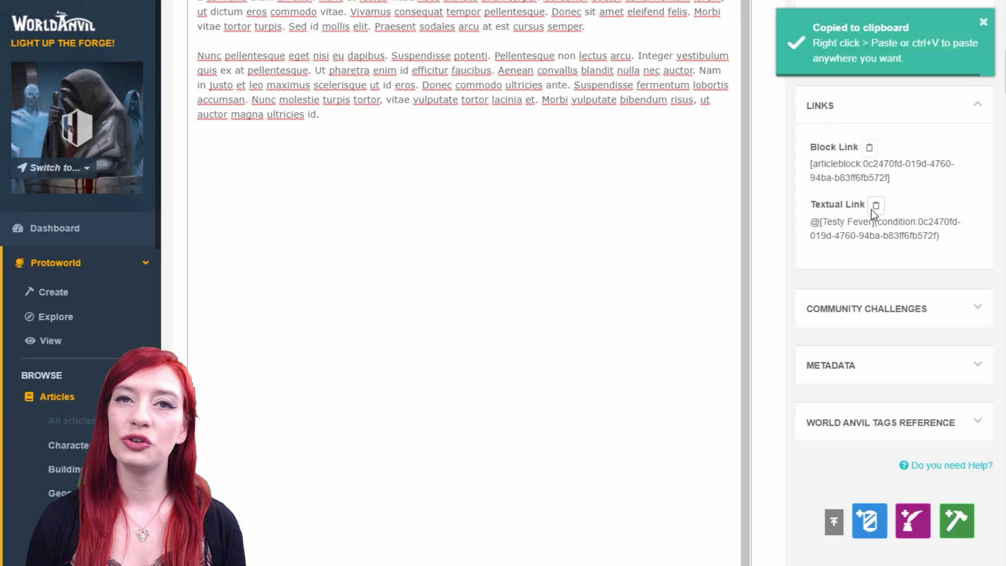
left_click(869, 148)
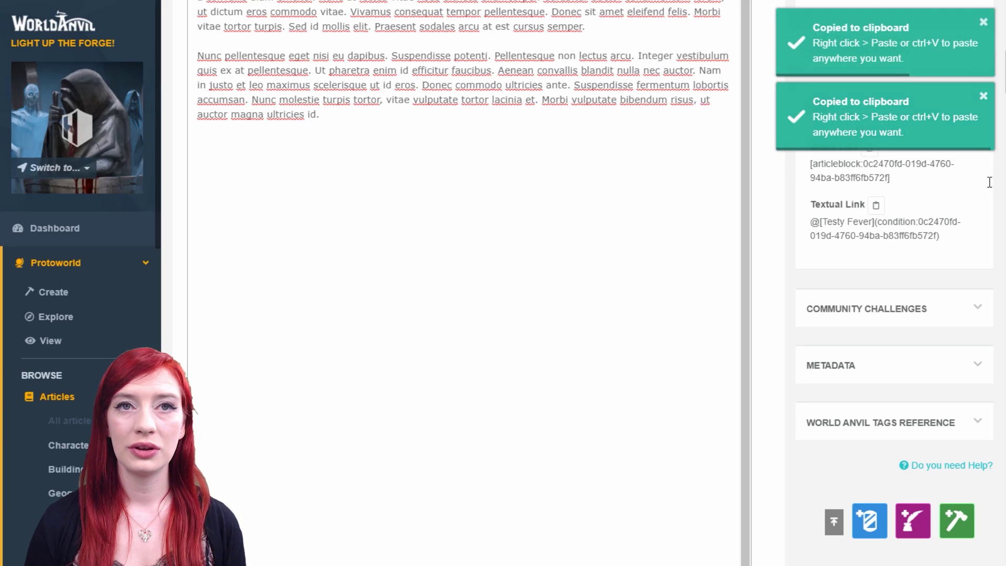
left_click(490, 128)
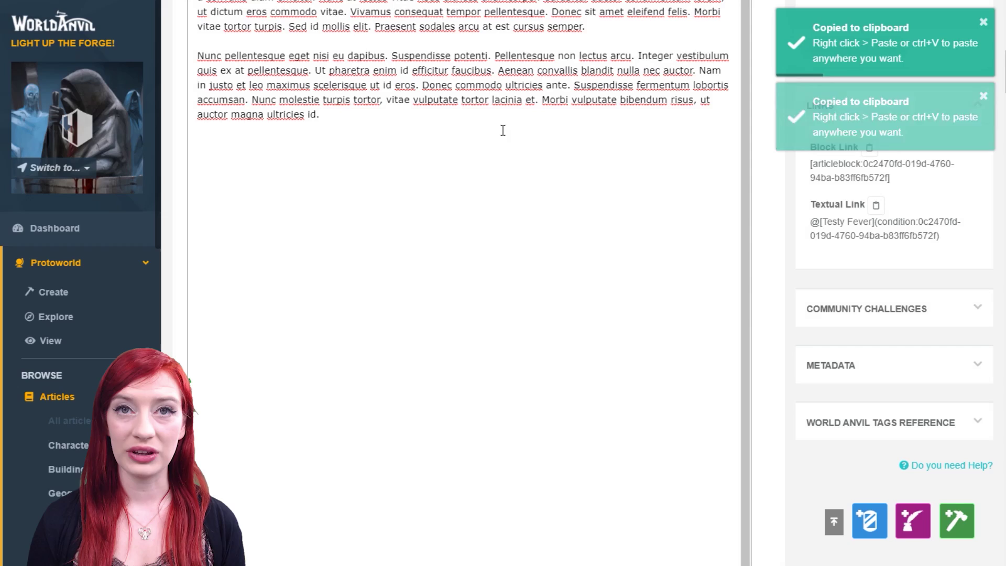
Step: Paste the Testy Fever block link into a new paragraph at the end of the text
key("Return")
key("ctrl+v")
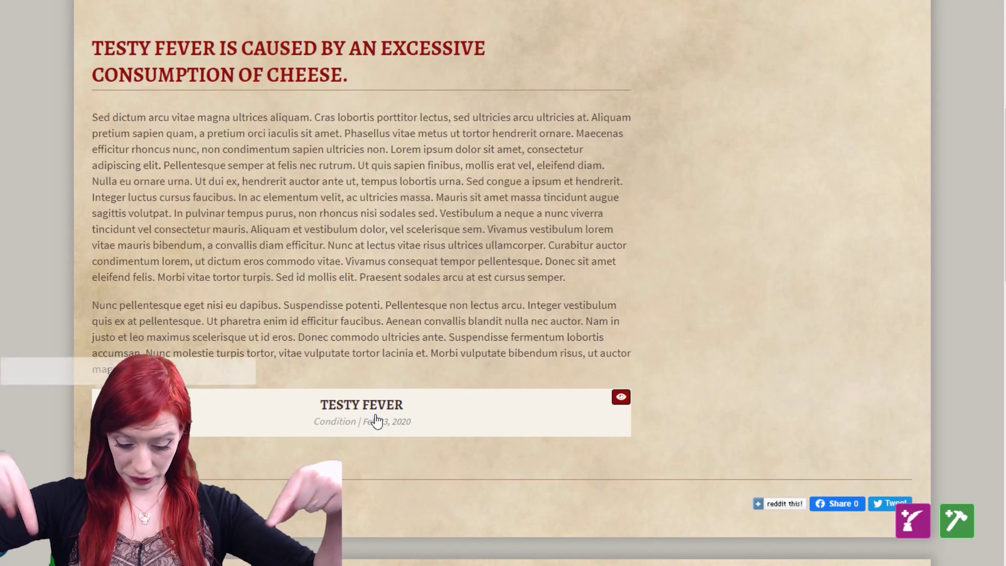
mouse_move(376, 421)
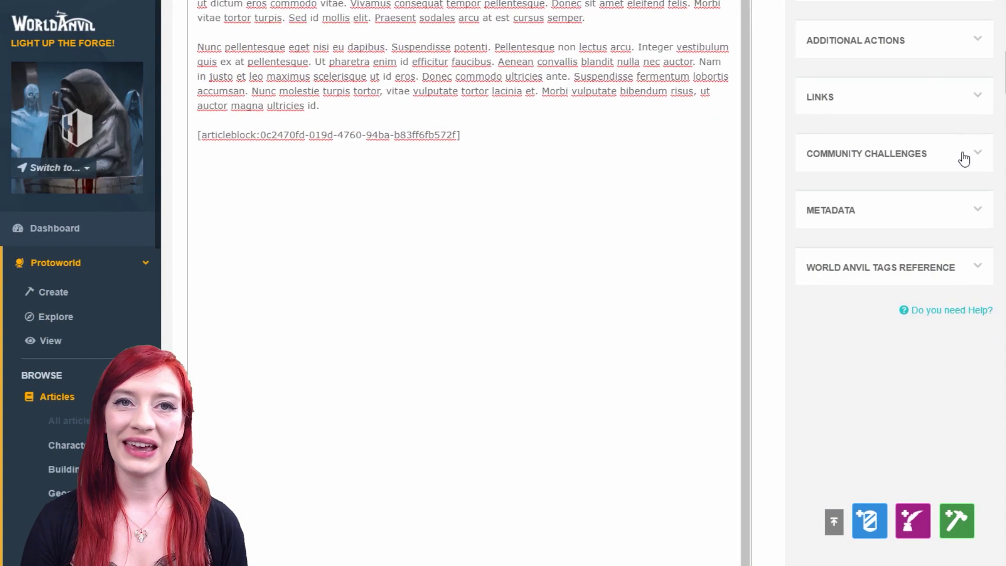
Step: Review the Community Challenges, Metadata and Tags Reference panels, collapsing each afterwards
left_click(963, 156)
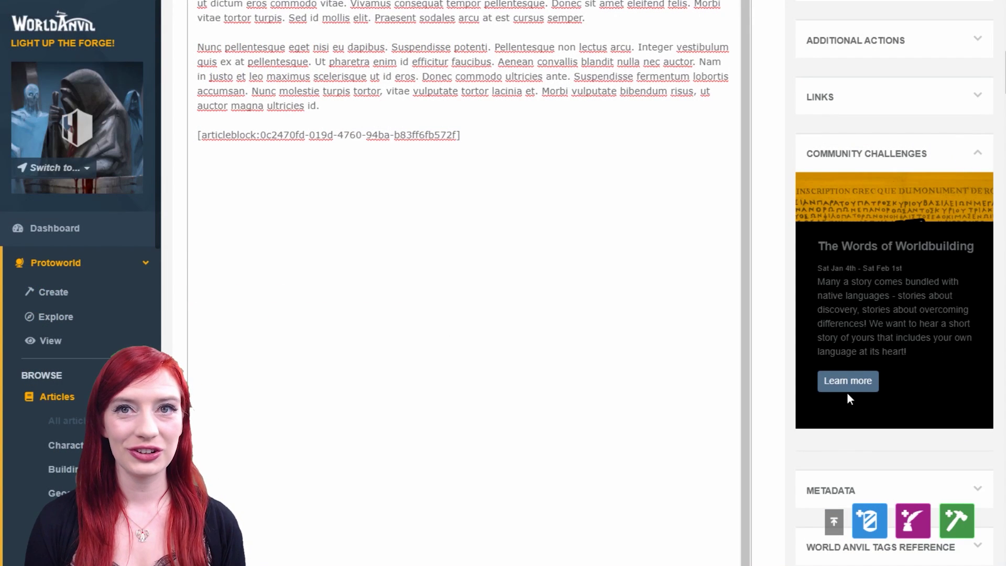
left_click(978, 153)
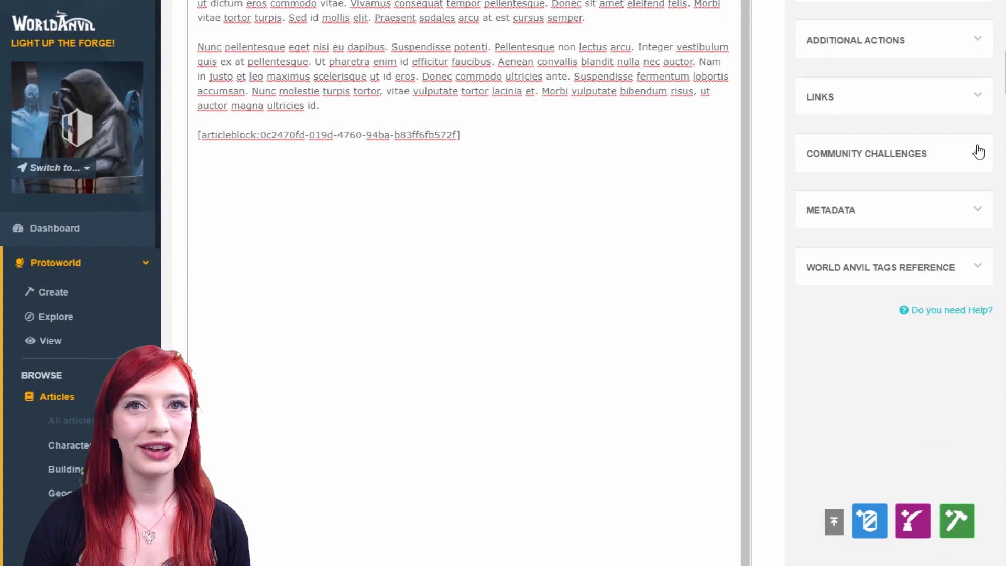
left_click(977, 213)
scroll(1002, 94, "down", 3)
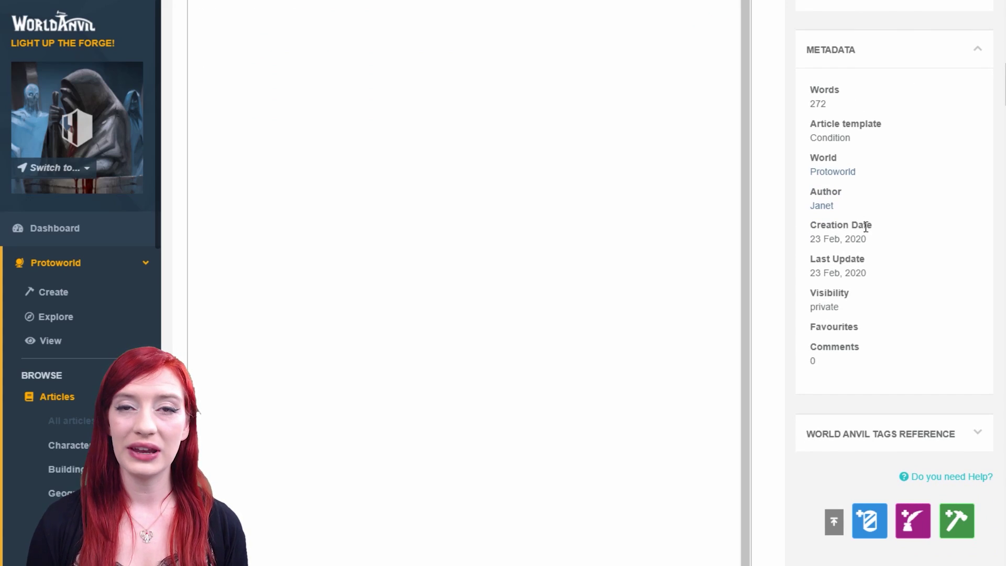
left_click(973, 52)
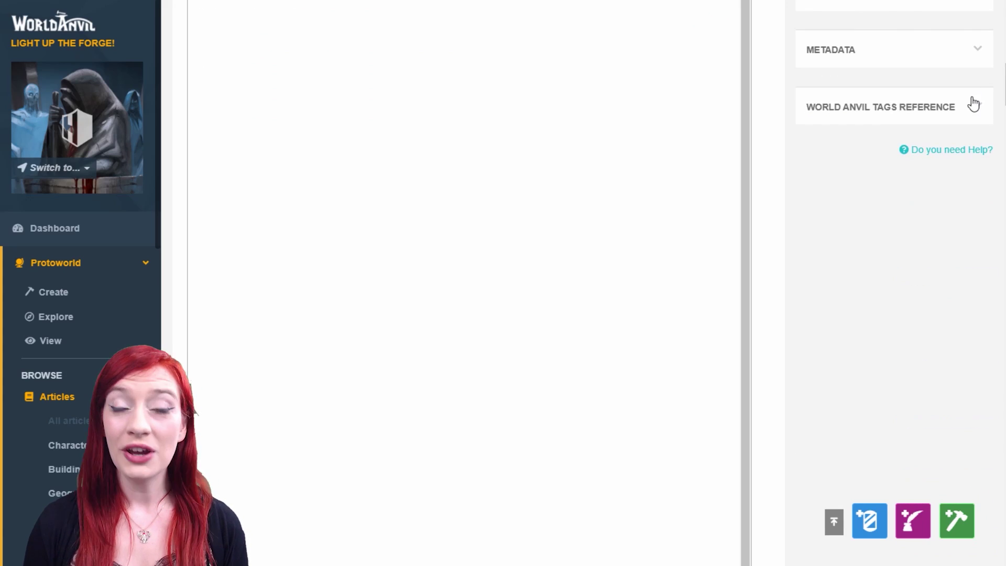
left_click(971, 104)
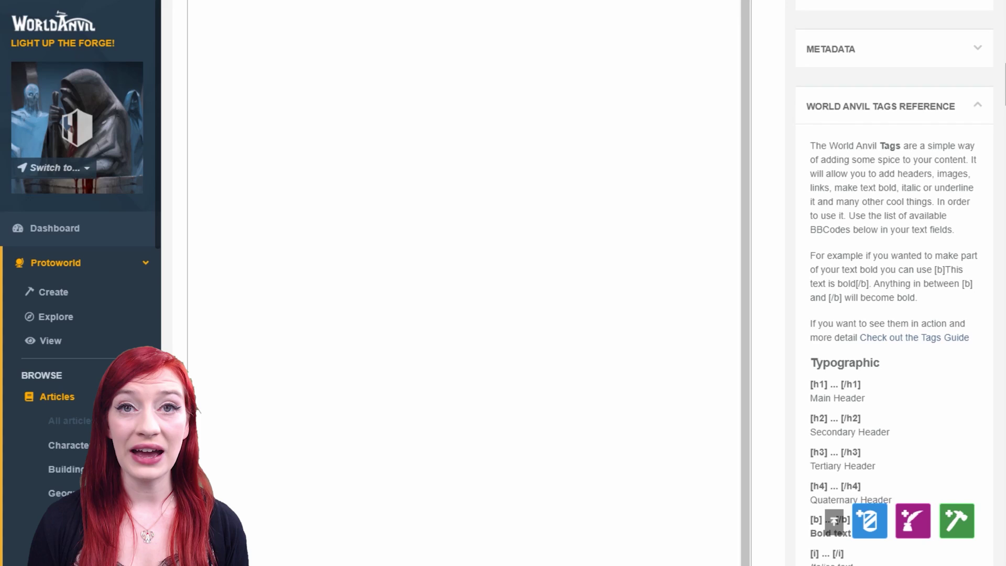
scroll(1004, 79, "down", 6)
scroll(1005, 112, "down", 10)
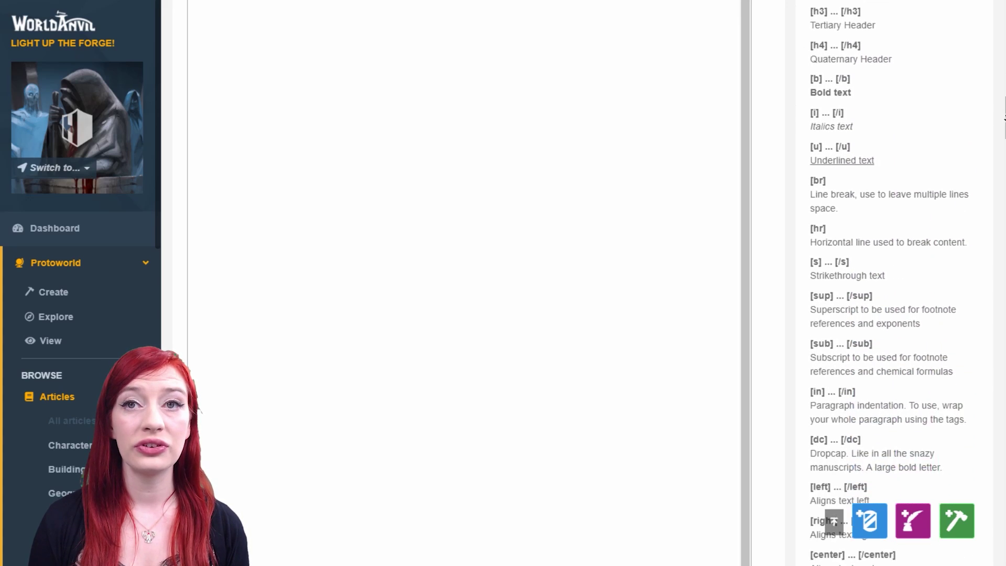
scroll(1004, 113, "down", 1)
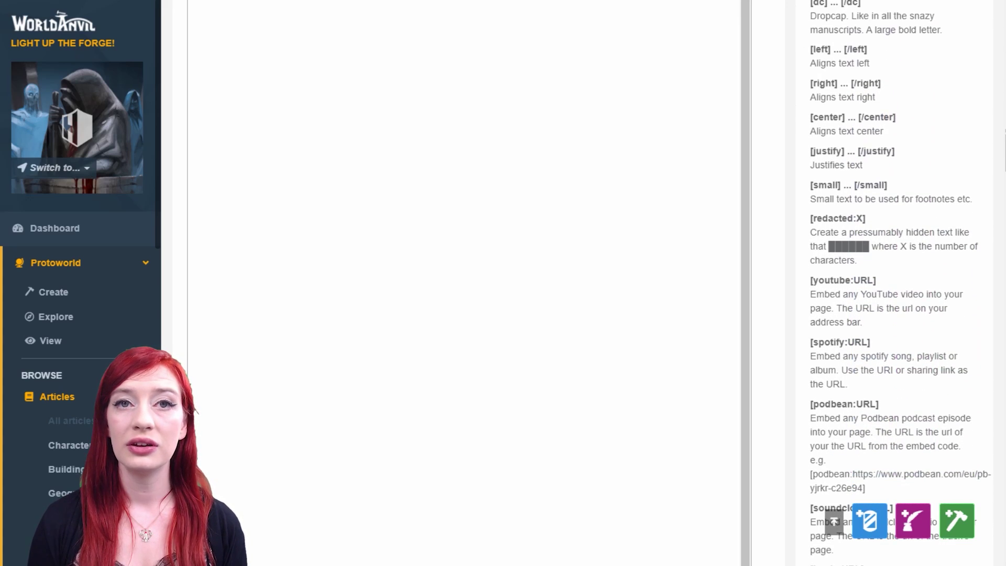
scroll(1004, 131, "up", 20)
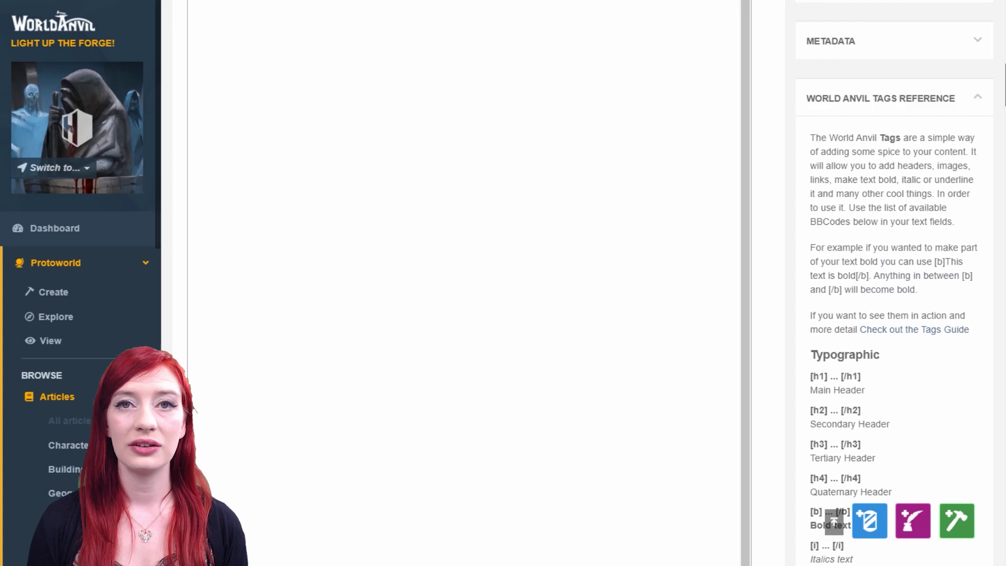
left_click(981, 98)
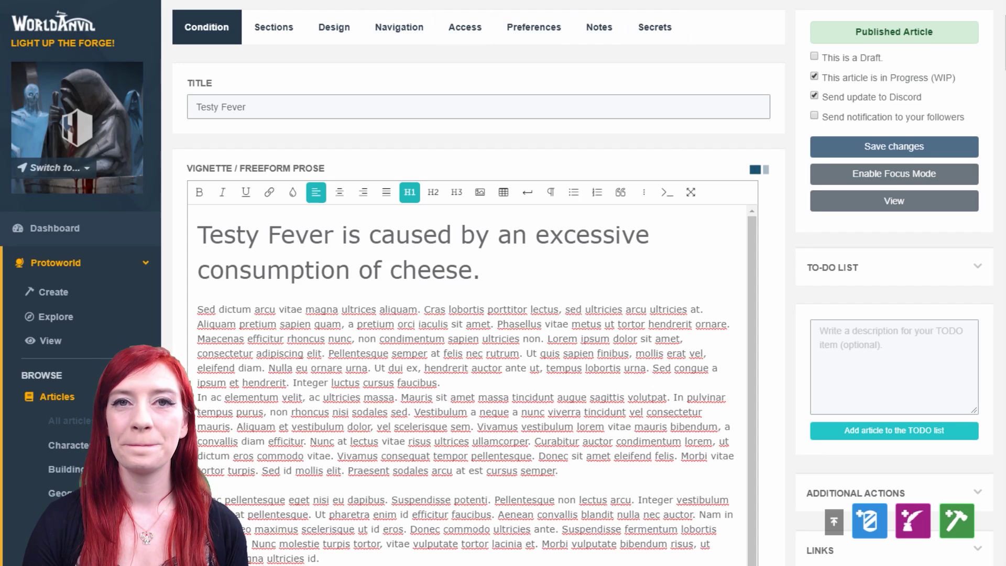
Step: Bold the word 'arcu' and subscript the final 'n' of 'sapien' in the first paragraph
left_click(314, 112)
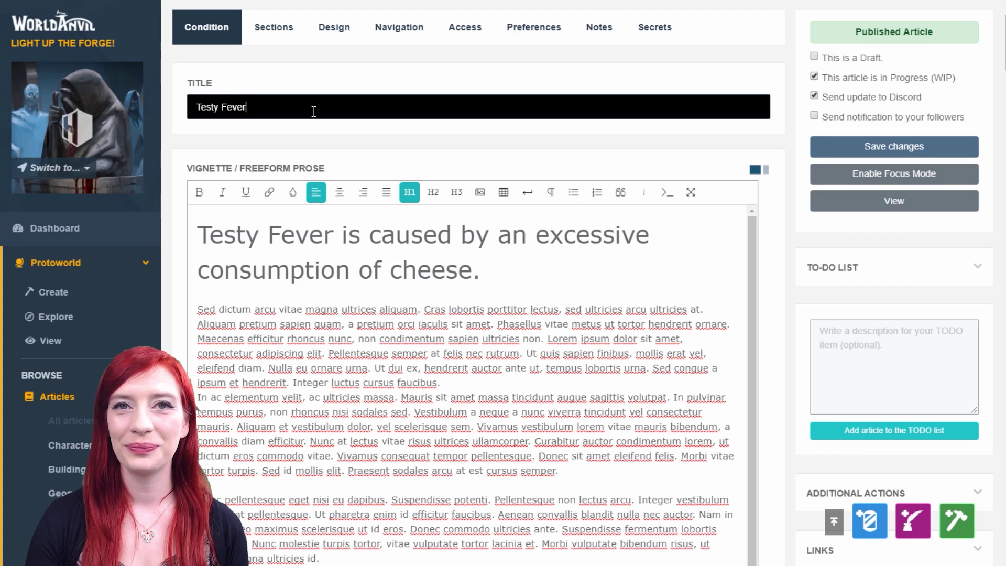
left_click(295, 329)
double_click(266, 309)
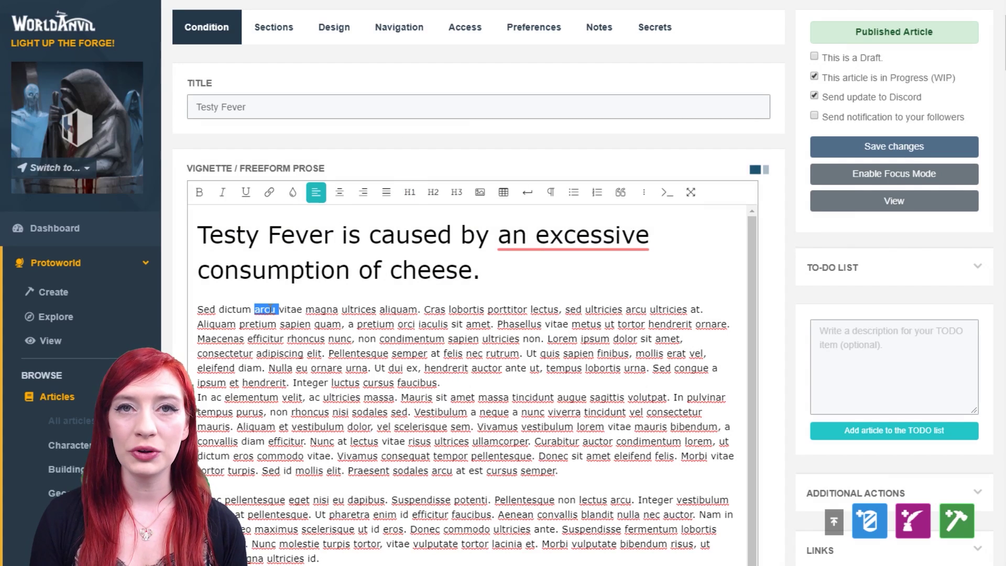
left_click(199, 192)
left_click(644, 192)
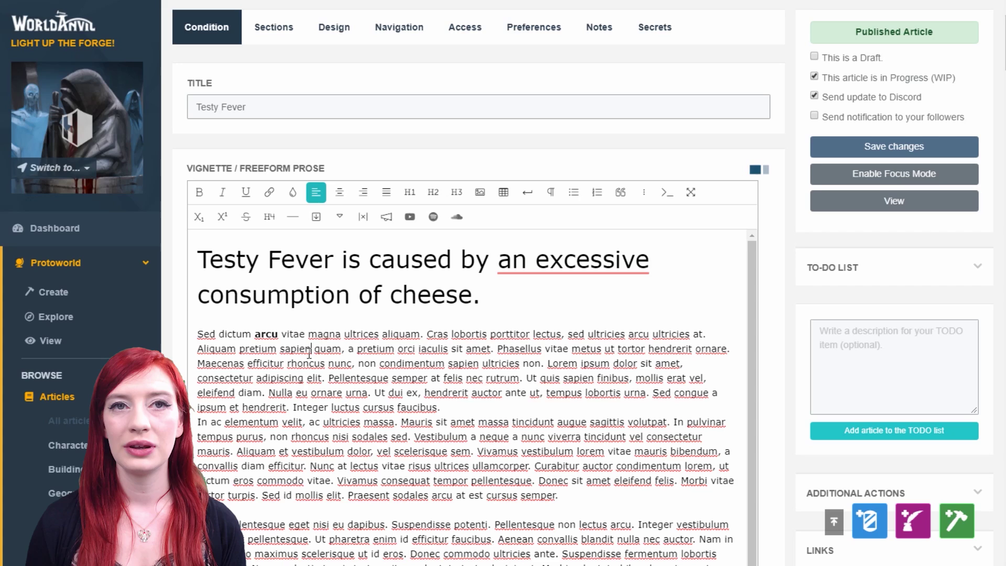
left_click_drag(311, 349, 307, 349)
left_click(199, 217)
Step: Type 'this is striketrhough' struck through, then 'and this is not', and add an empty line above the body
left_click(246, 217)
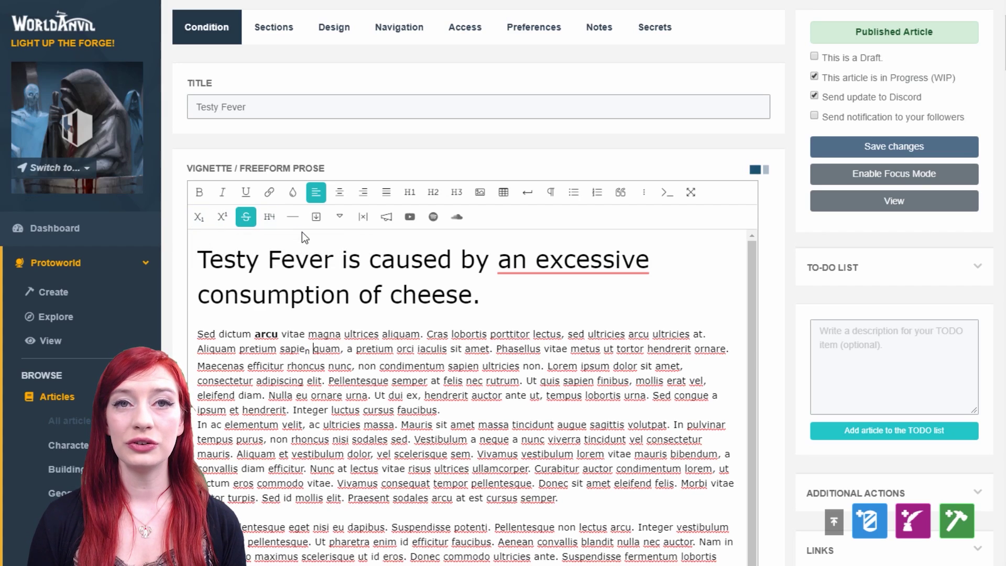
type("this is striketrhough")
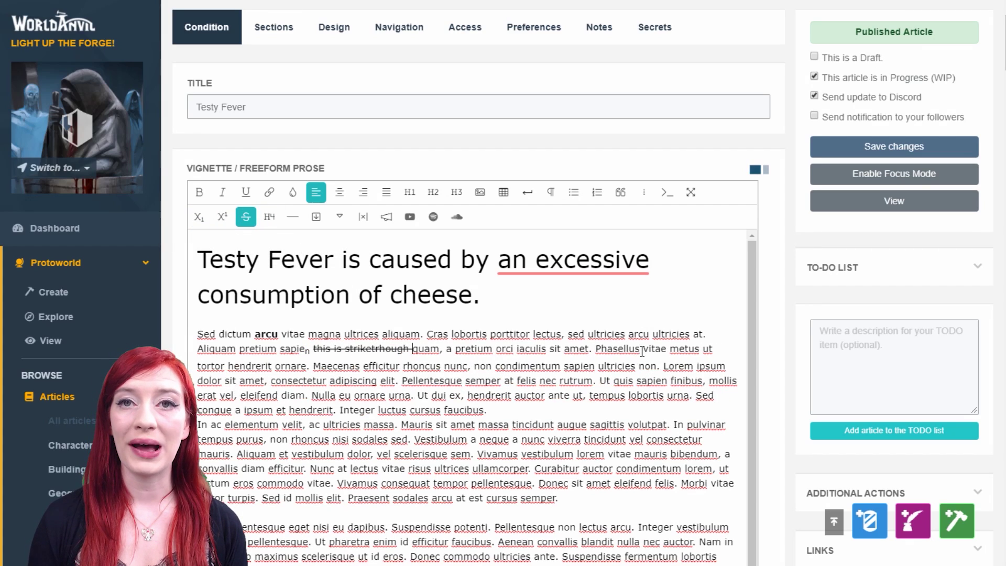
left_click(246, 217)
type("and this is not")
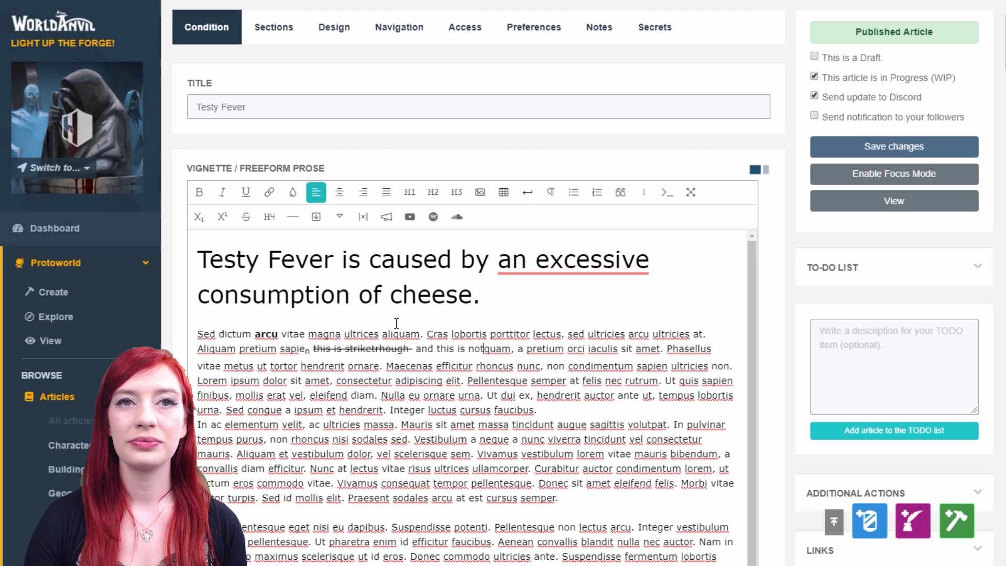
left_click(285, 336)
key("Home")
key("Return")
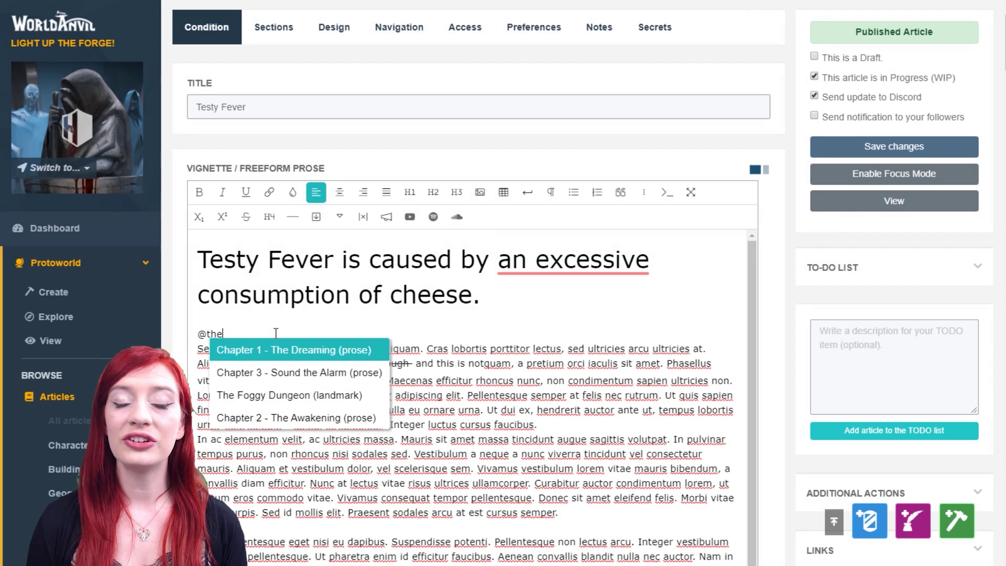
Step: Mention The Foggy Dungeon, then quick-create 'Testy Fever Rossa' and paste its link after 'A relative of'
left_click(281, 404)
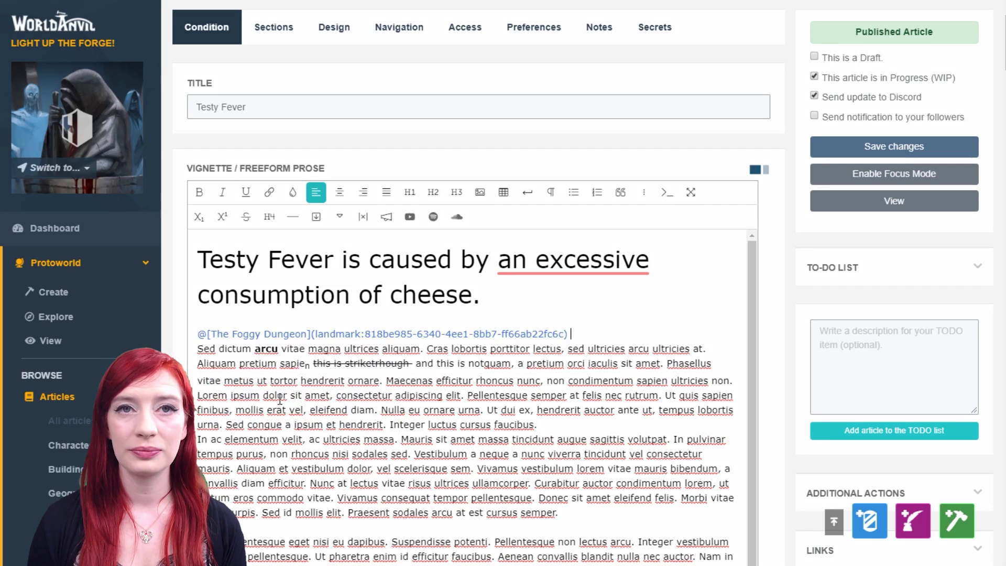
left_click(913, 522)
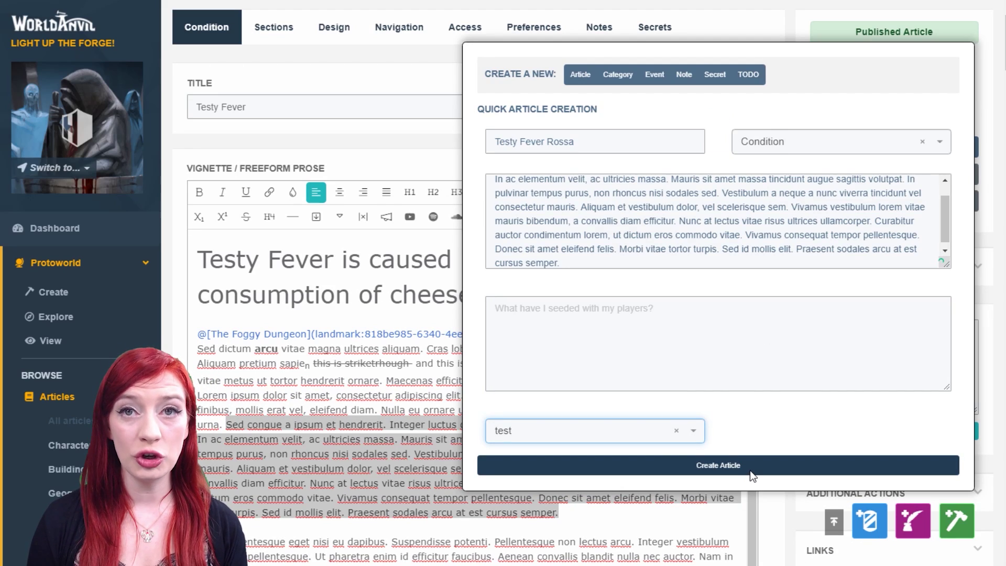
left_click(750, 470)
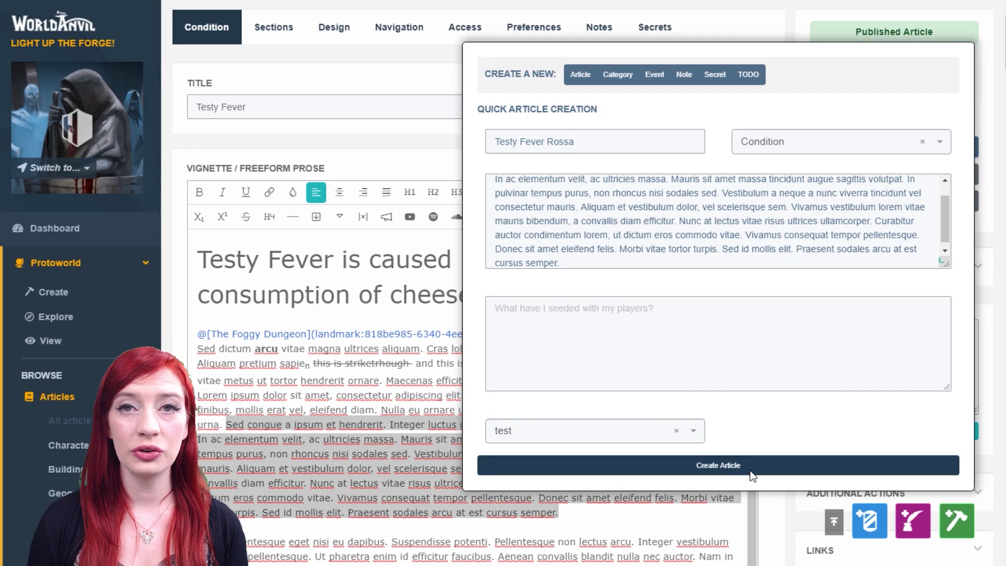
left_click_drag(632, 227, 498, 200)
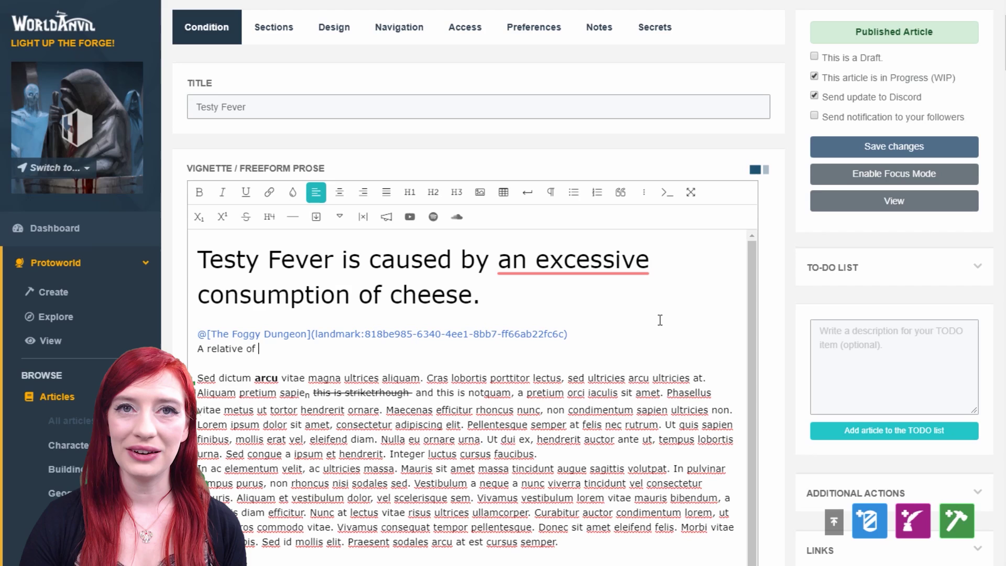
type("@[Testy Fever Rossa](condition:d6e09409-141c-4e94-9b80-c59a6378d5de)")
scroll(660, 319, "down", 8)
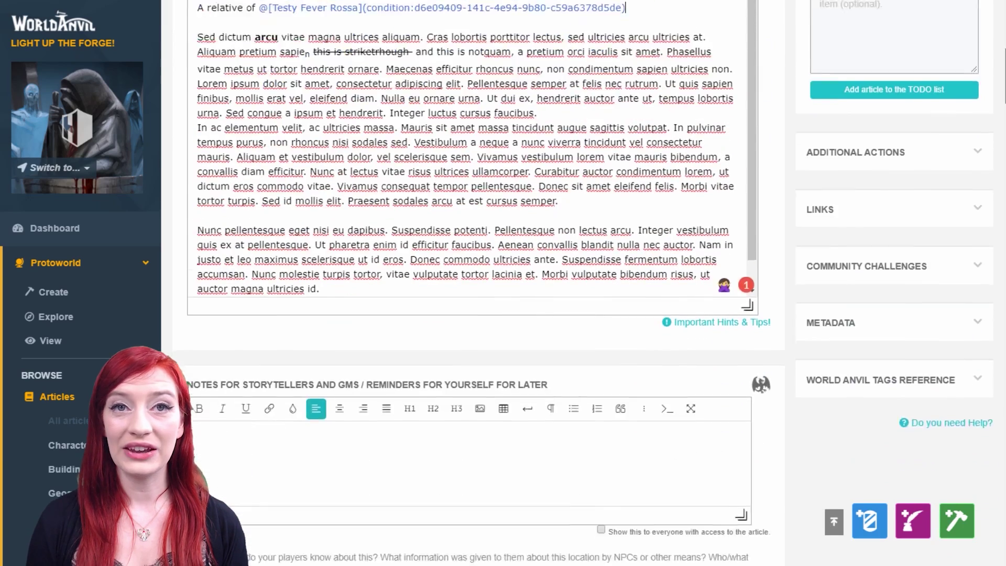
Step: Shrink the article editor and add the storyteller note 'This is carried by armadillos'
left_click(745, 231)
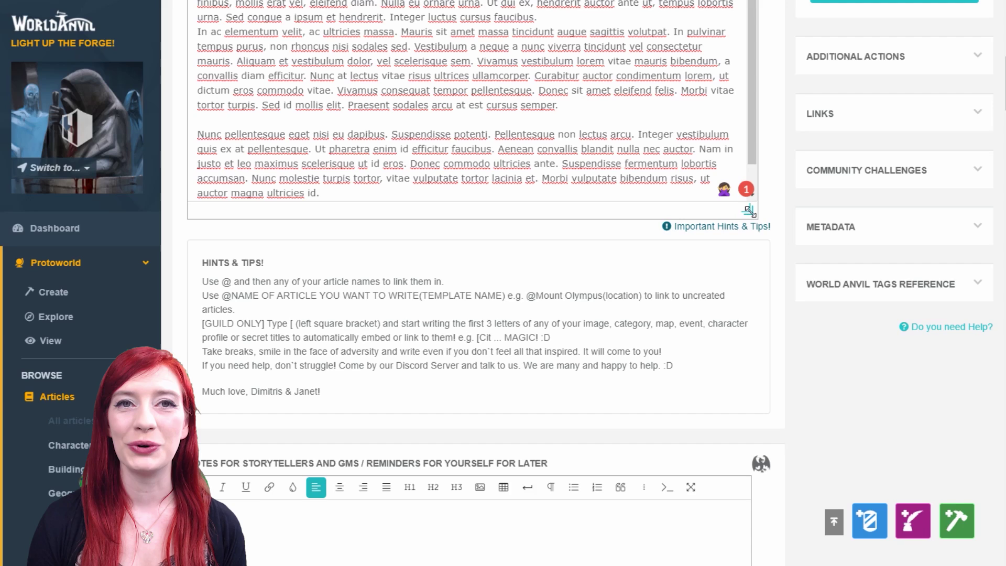
left_click_drag(750, 211, 755, 21)
left_click(266, 340)
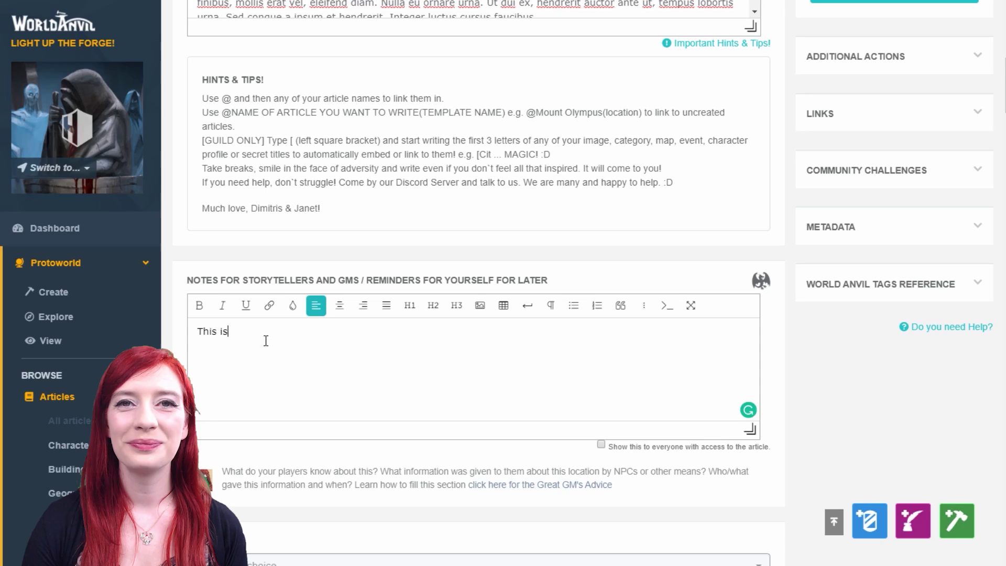
type("This is carried by armadillos - this is only revealed in he ancient scrolls!")
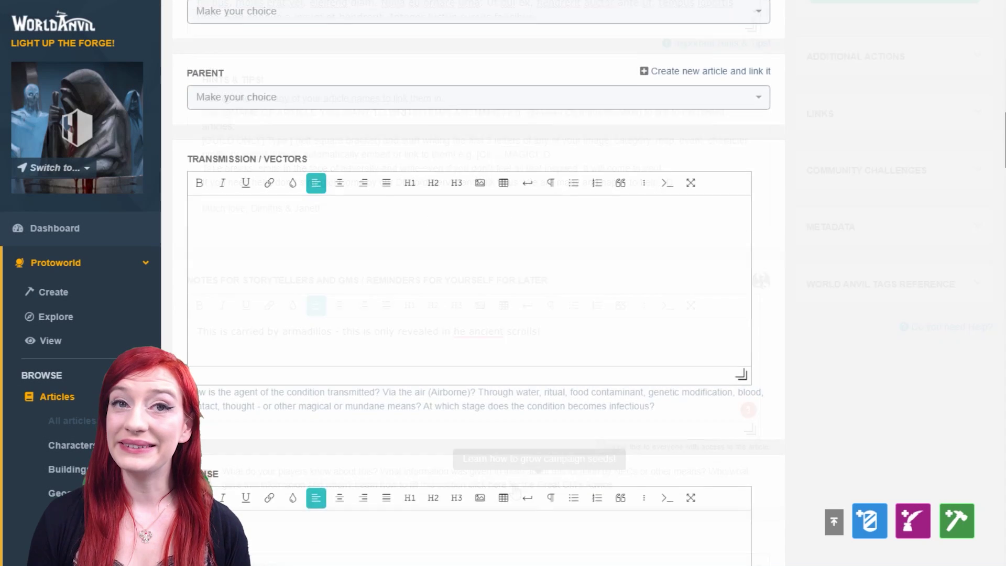
Step: Browse the Naming, Mental, Physical, Personal, Social and Divine/Deity template sections in turn
scroll(471, 283, "down", 10)
scroll(471, 283, "down", 20)
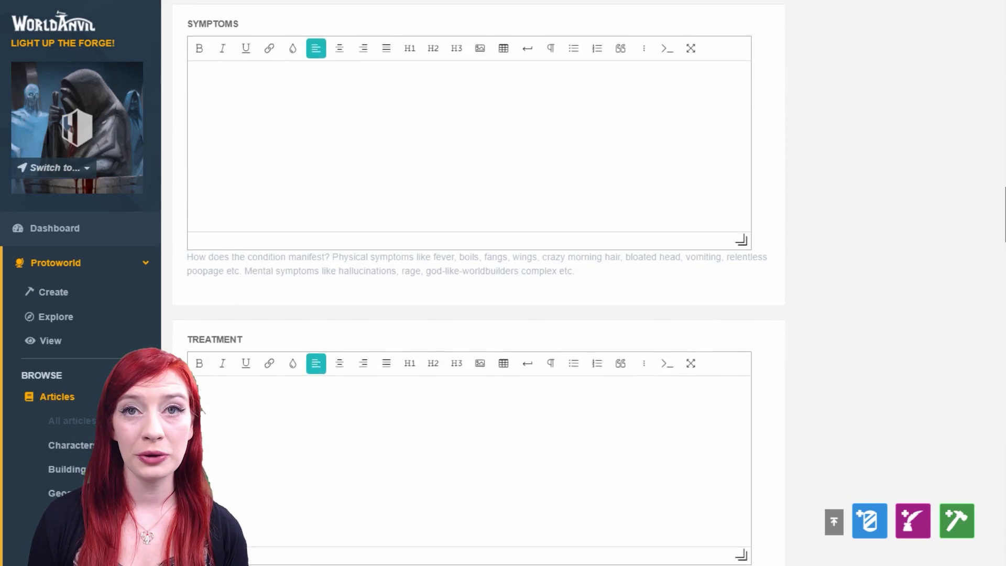
scroll(471, 283, "down", 10)
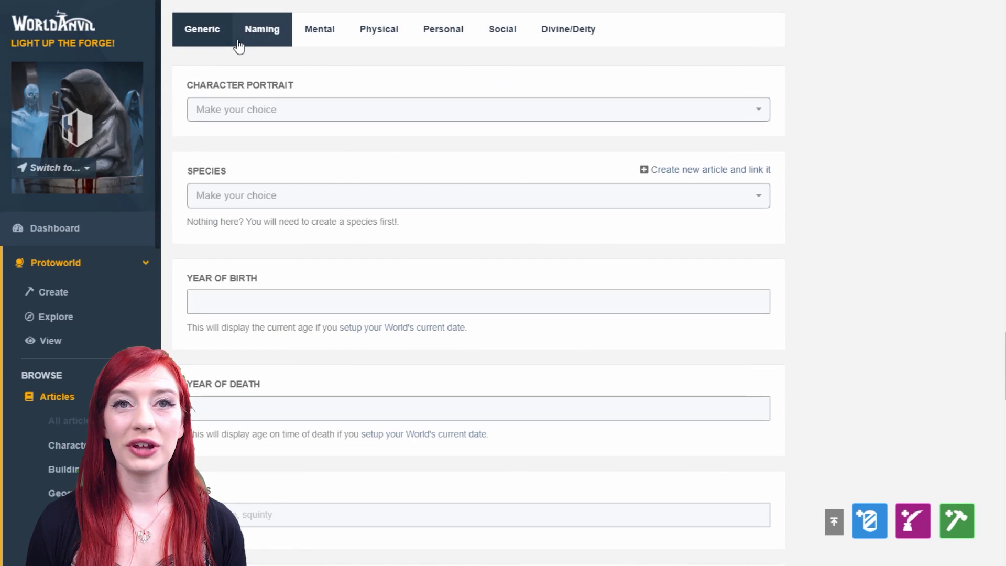
left_click(265, 45)
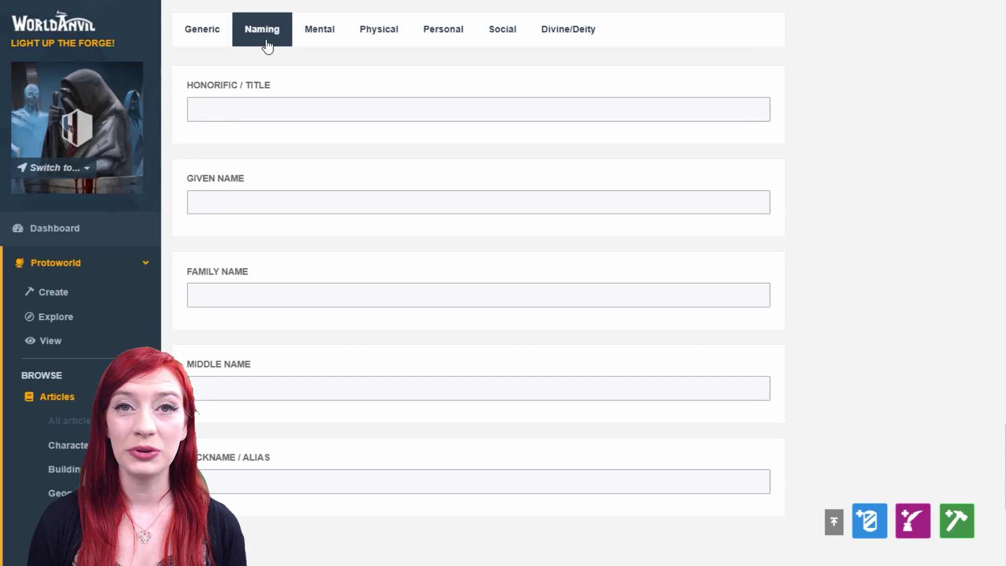
left_click(327, 46)
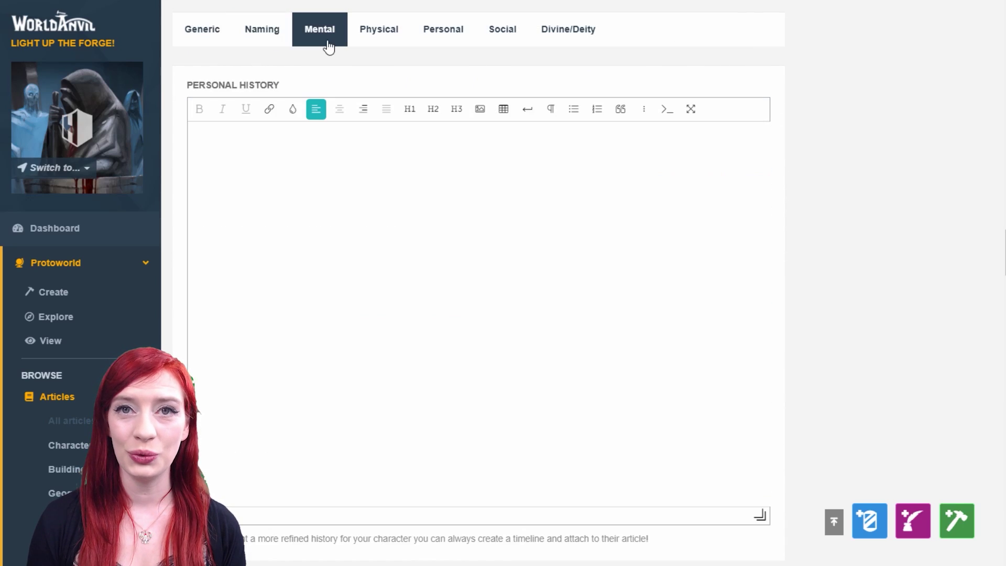
left_click(375, 46)
left_click(437, 46)
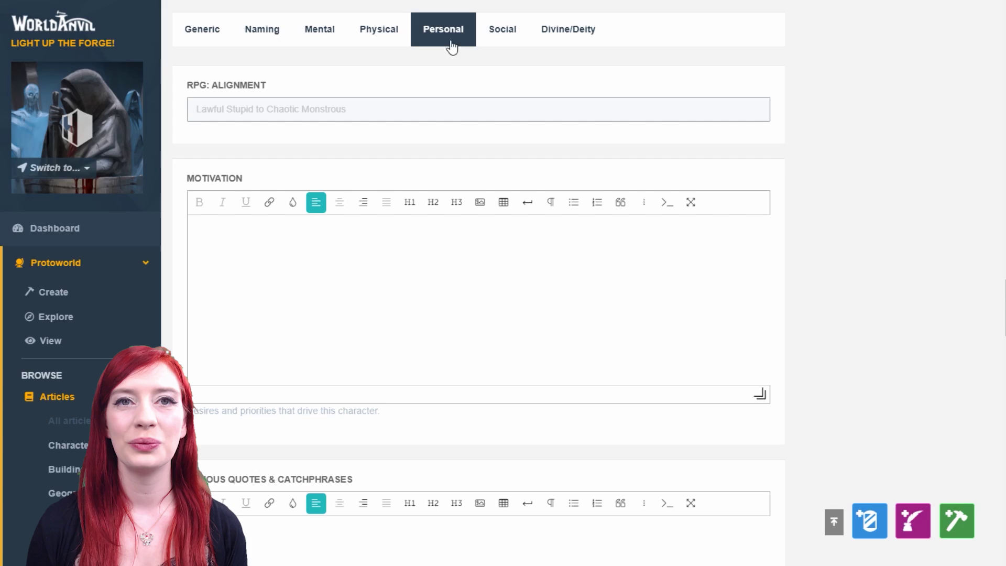
left_click(498, 42)
left_click(552, 44)
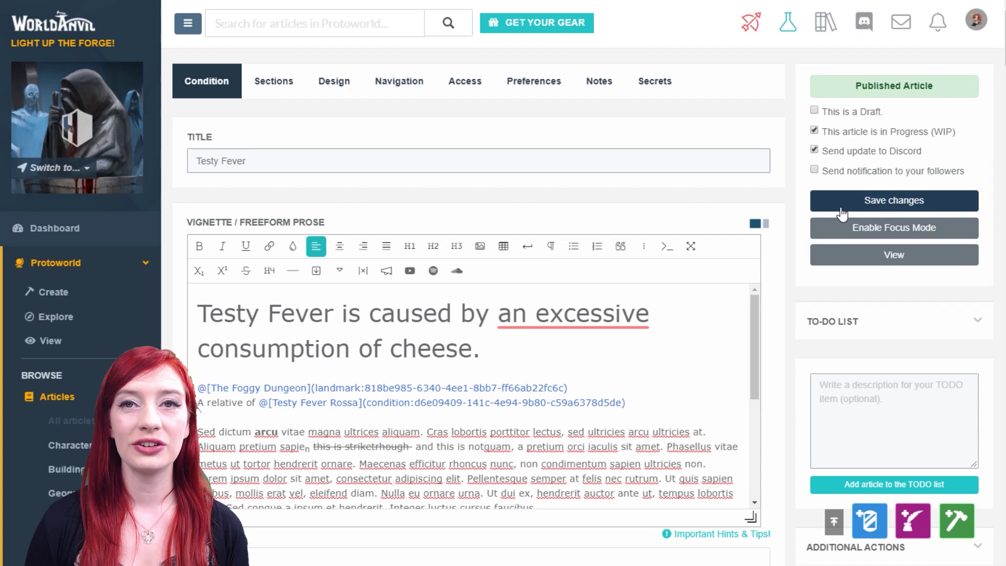
Step: Review the Sections tab fields and check the empty Associated RPG Block list
left_click(843, 213)
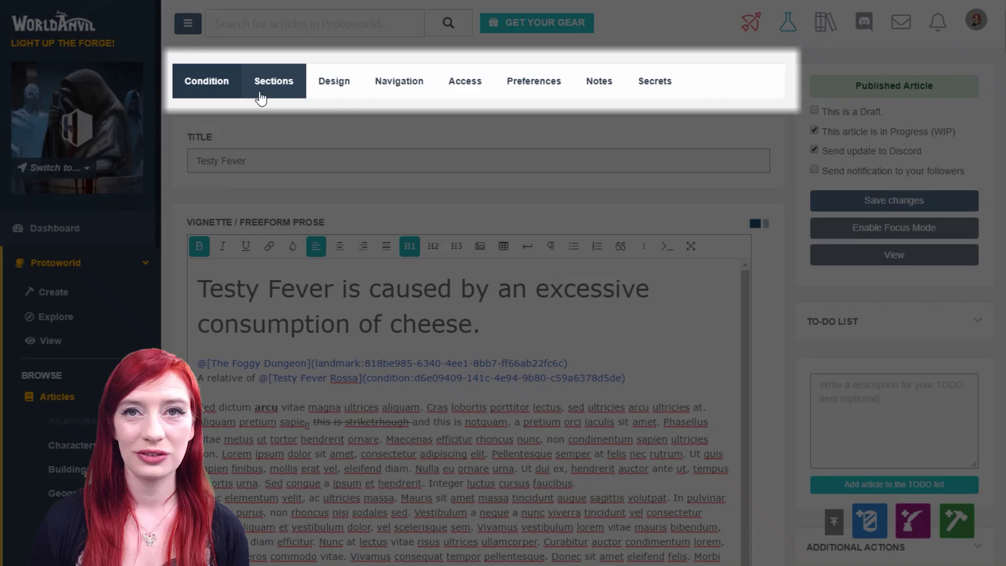
left_click(266, 93)
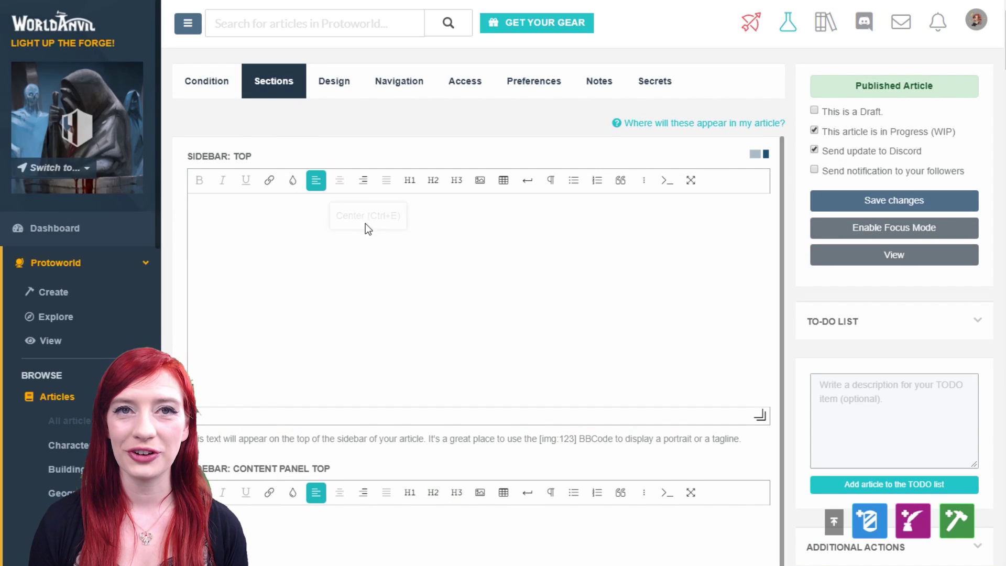
scroll(584, 283, "down", 15)
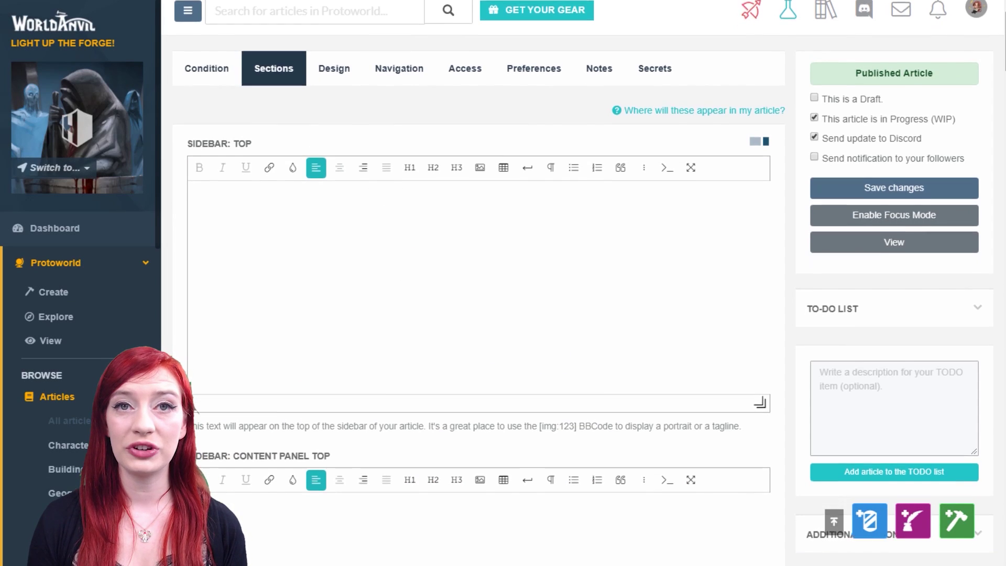
scroll(478, 283, "down", 15)
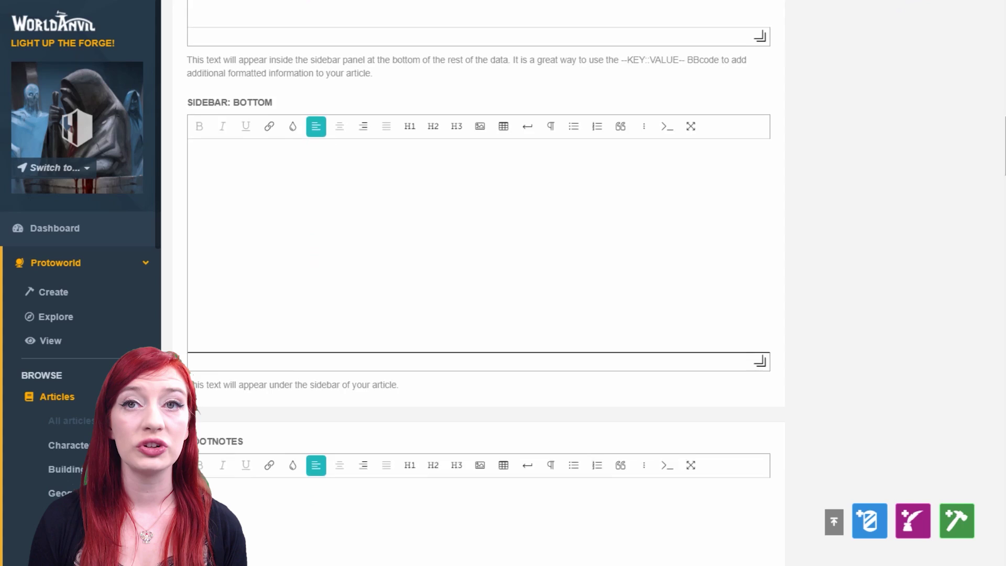
scroll(478, 283, "down", 15)
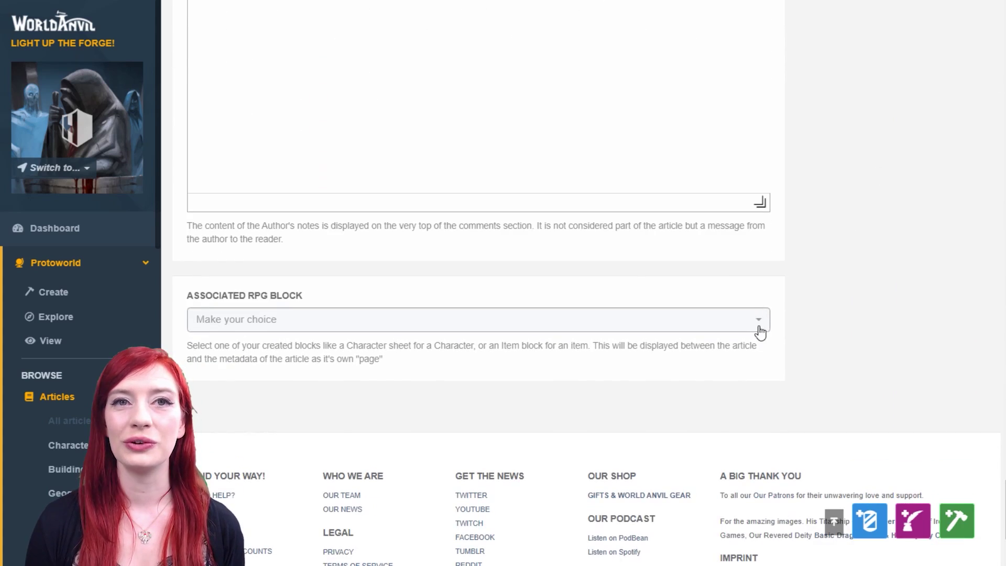
left_click(760, 331)
left_click(762, 329)
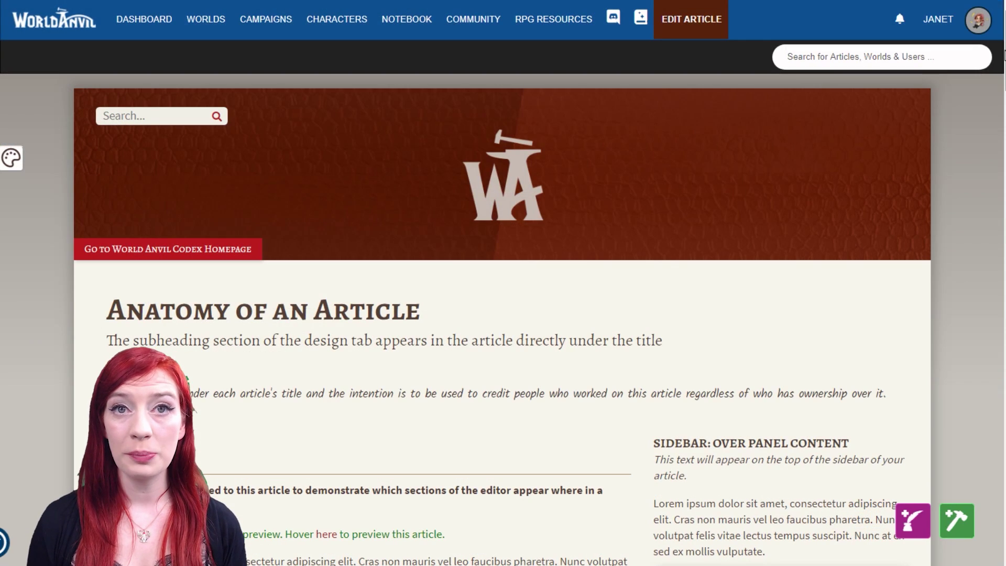
Step: Scroll down through the Anatomy of an Article guide
scroll(503, 283, "down", 5)
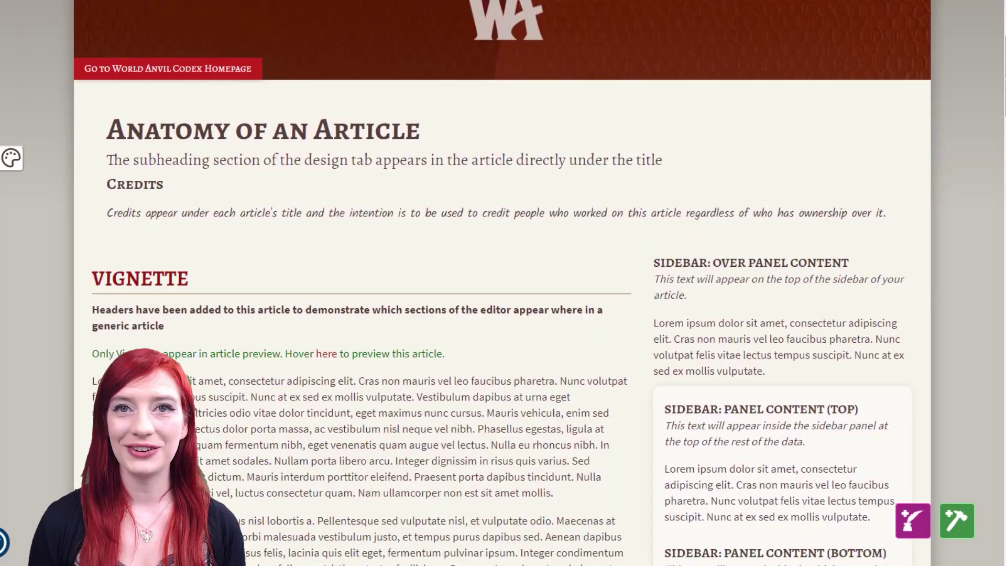
scroll(503, 283, "down", 5)
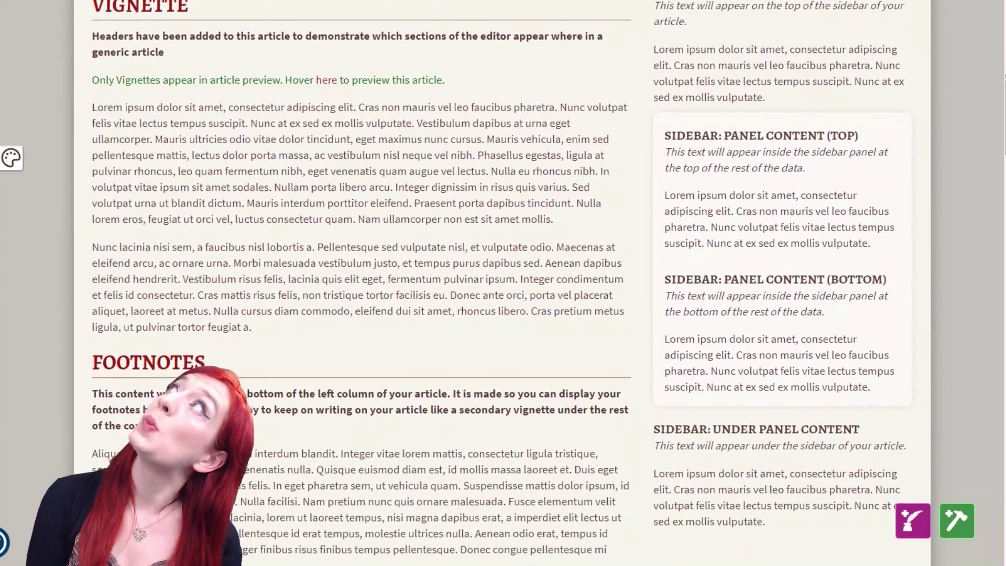
scroll(503, 283, "down", 3)
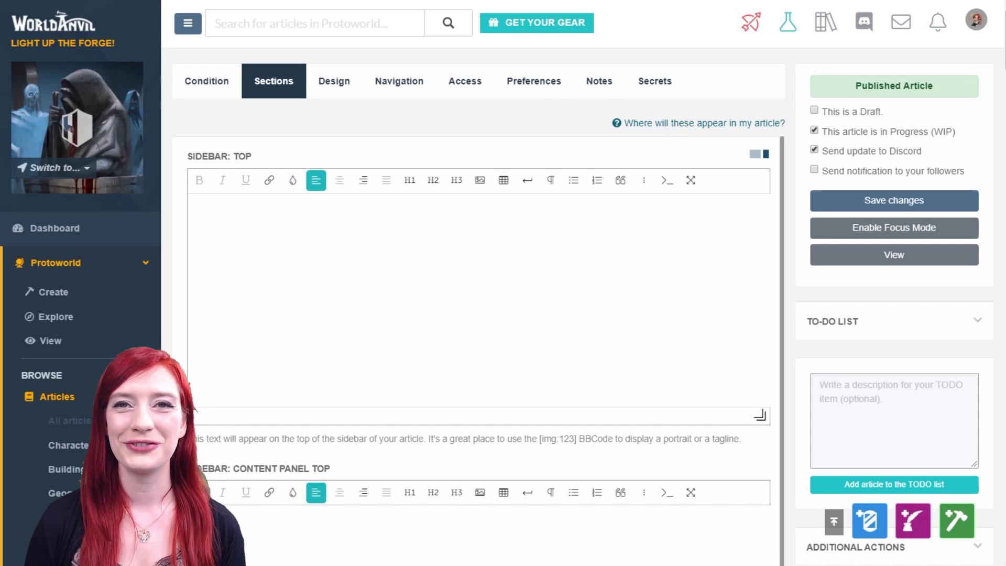
Step: Set Wheel 1.png as the cover image and finish the description text ending 'deadly disease.'
left_click(334, 81)
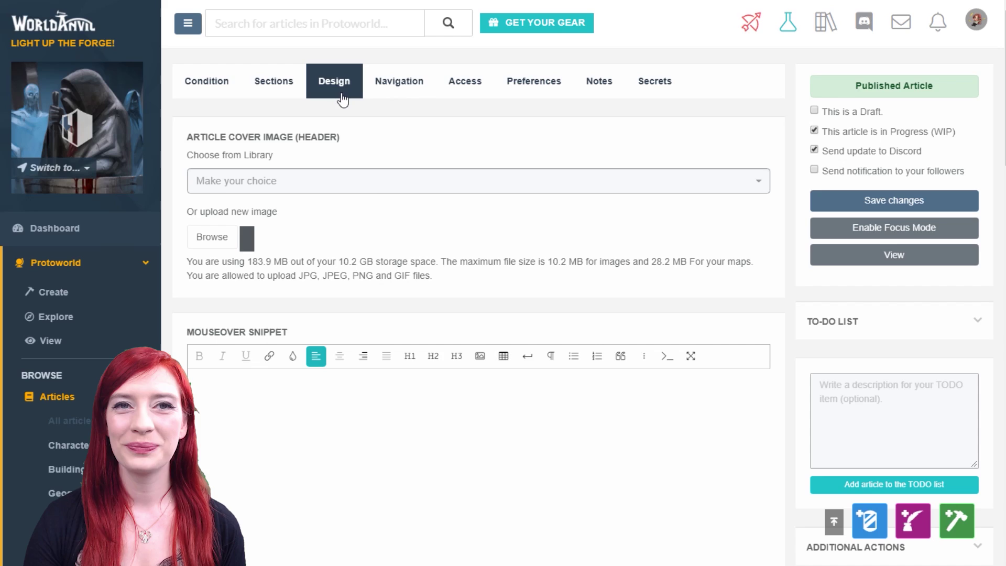
left_click(369, 186)
left_click(308, 348)
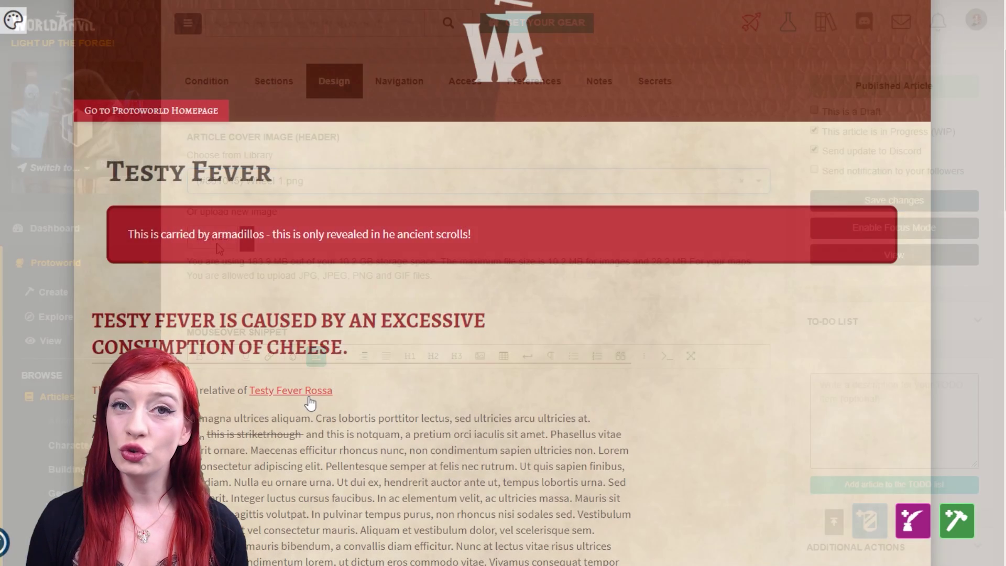
mouse_move(310, 403)
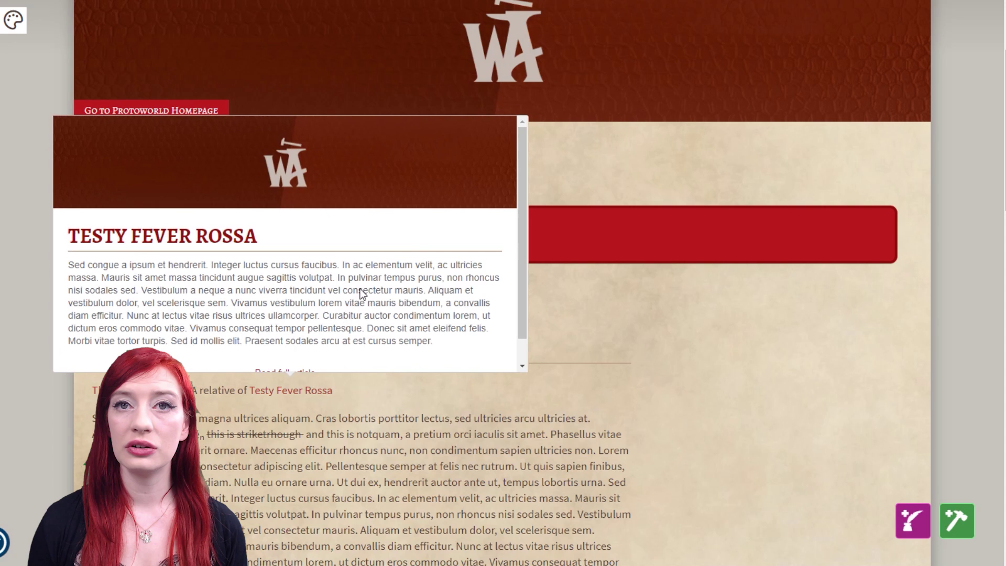
left_click_drag(519, 168, 519, 187)
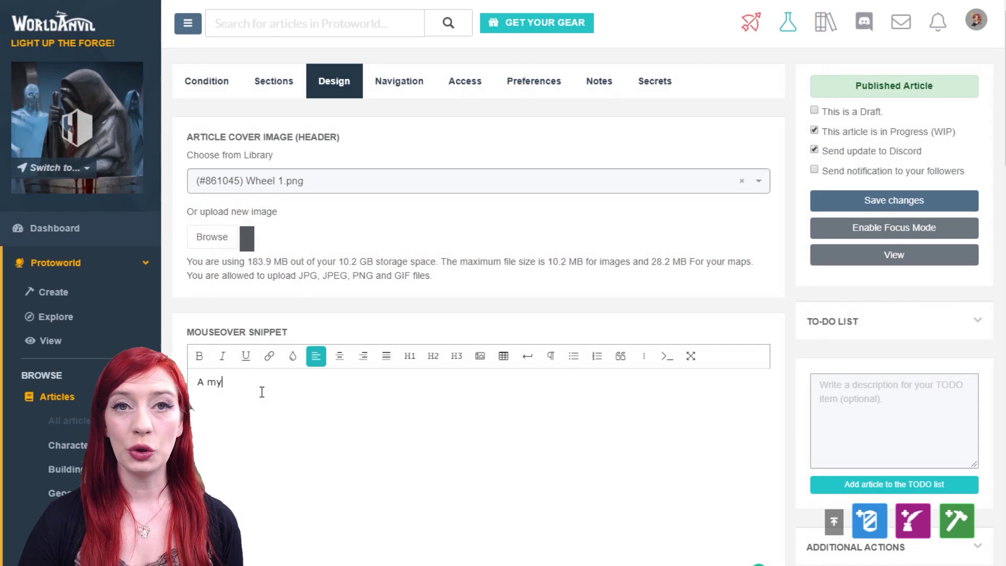
type("sterious and deadly disease.")
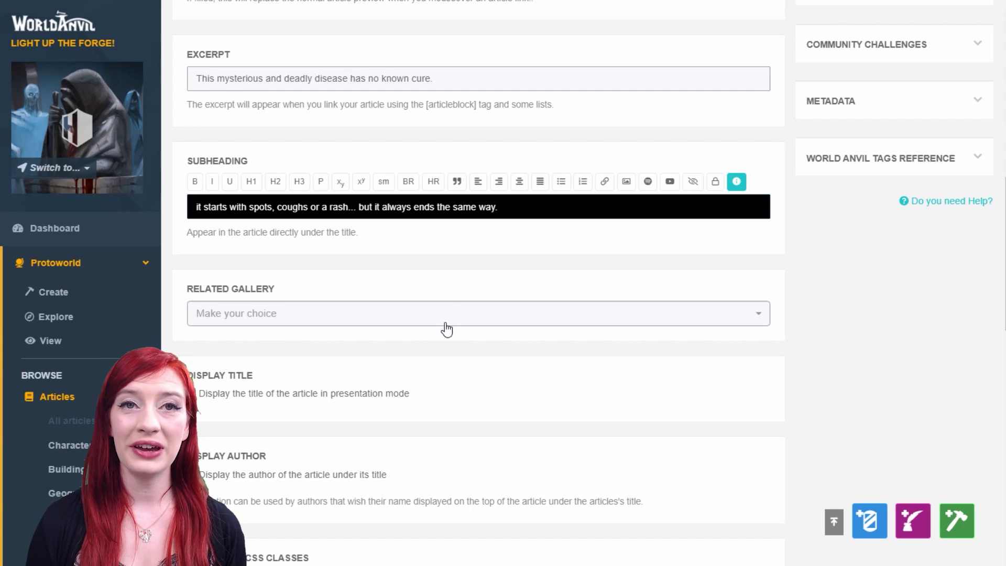
Step: Show the title but not the author in presentation mode, leaving Related Gallery empty
left_click(447, 329)
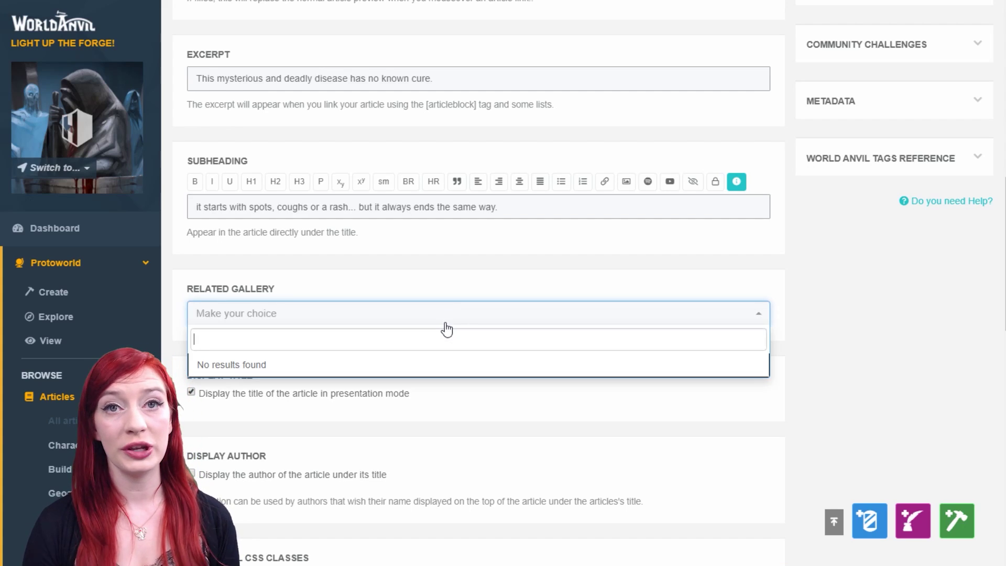
left_click(446, 329)
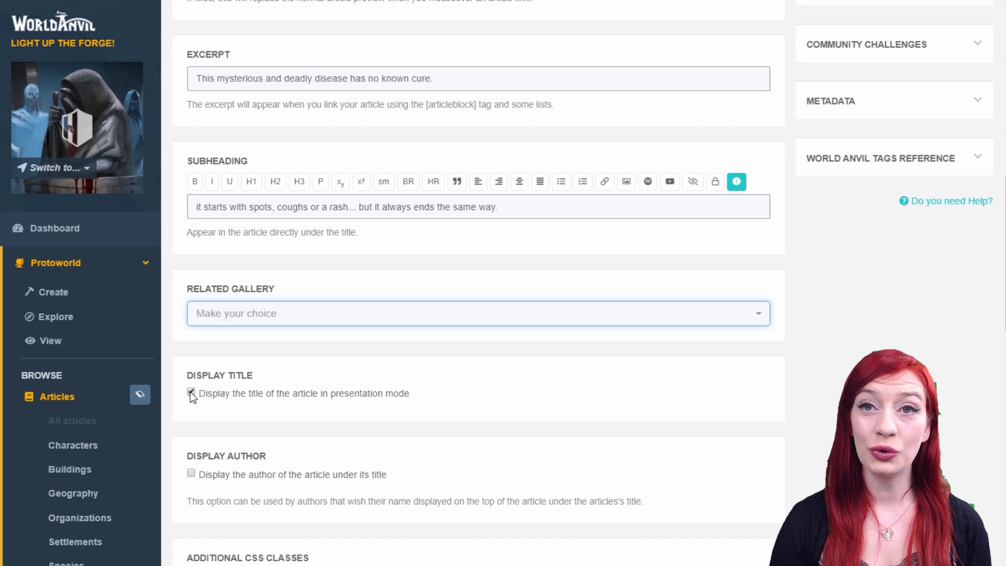
left_click(191, 393)
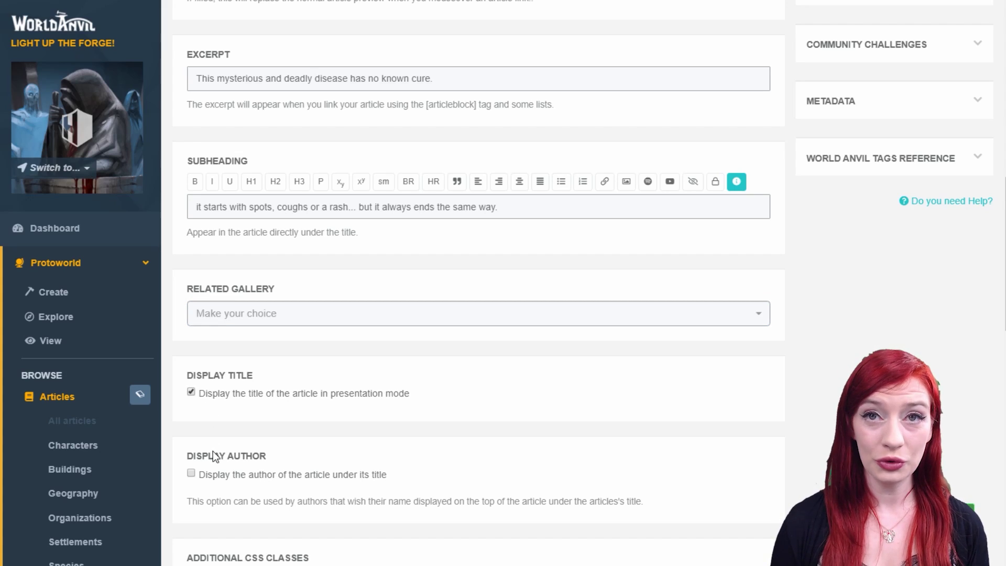
left_click(191, 474)
scroll(478, 283, "down", 1)
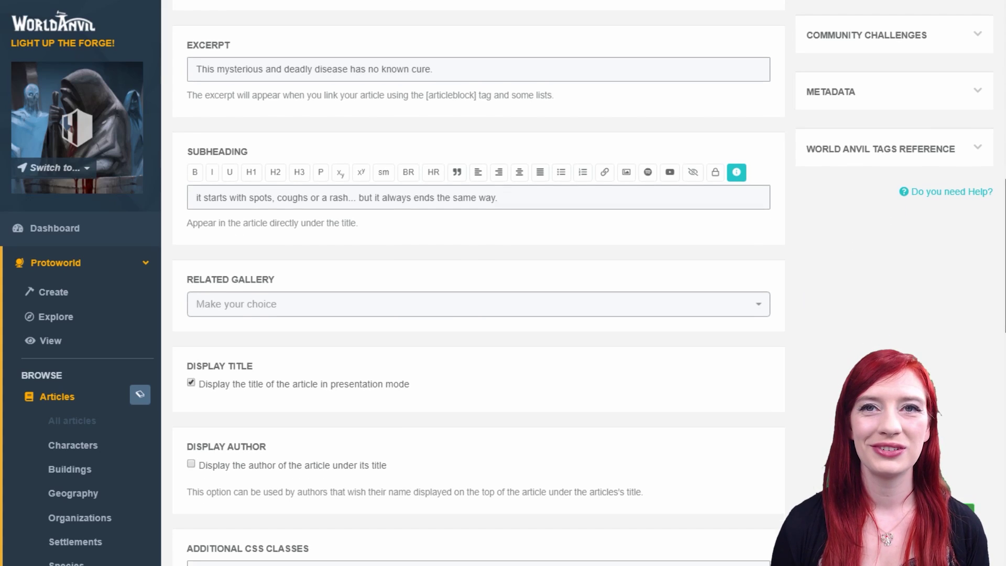
scroll(479, 283, "down", 4)
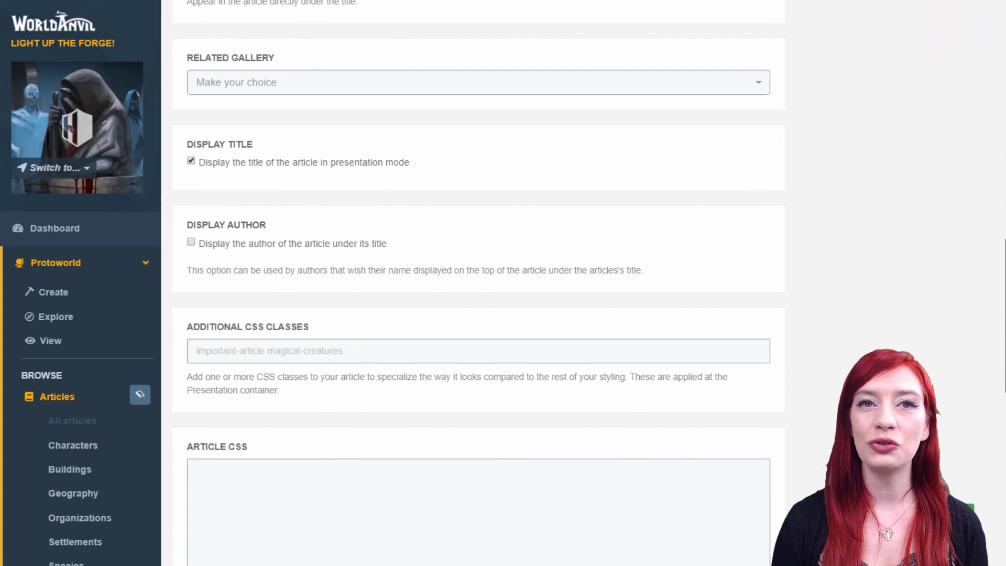
scroll(478, 283, "down", 5)
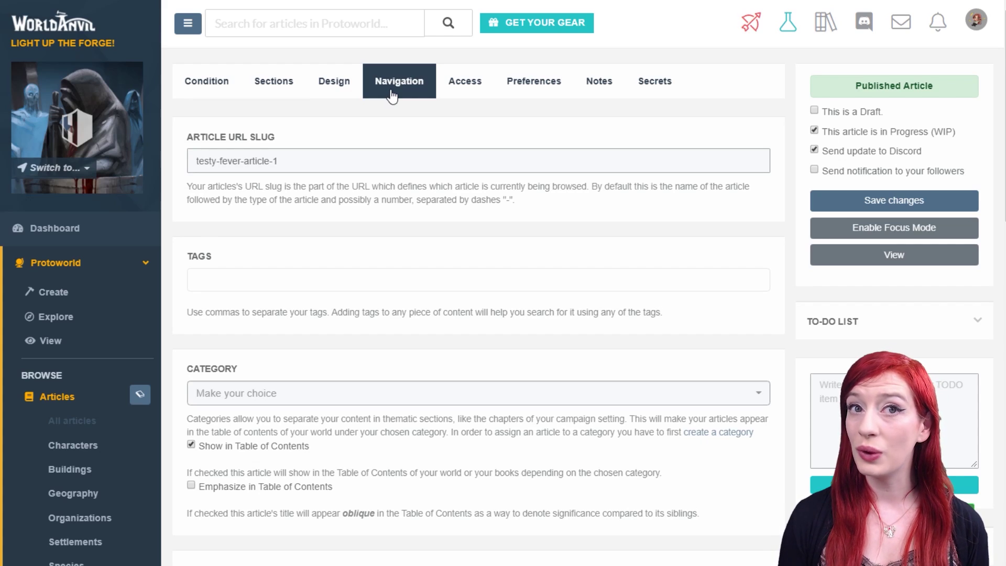
Step: Shorten the URL slug, tag the article #human-illness and put it in the test category
left_click(306, 156)
key("BackSpace")
key("BackSpace")
key("BackSpace")
key("BackSpace")
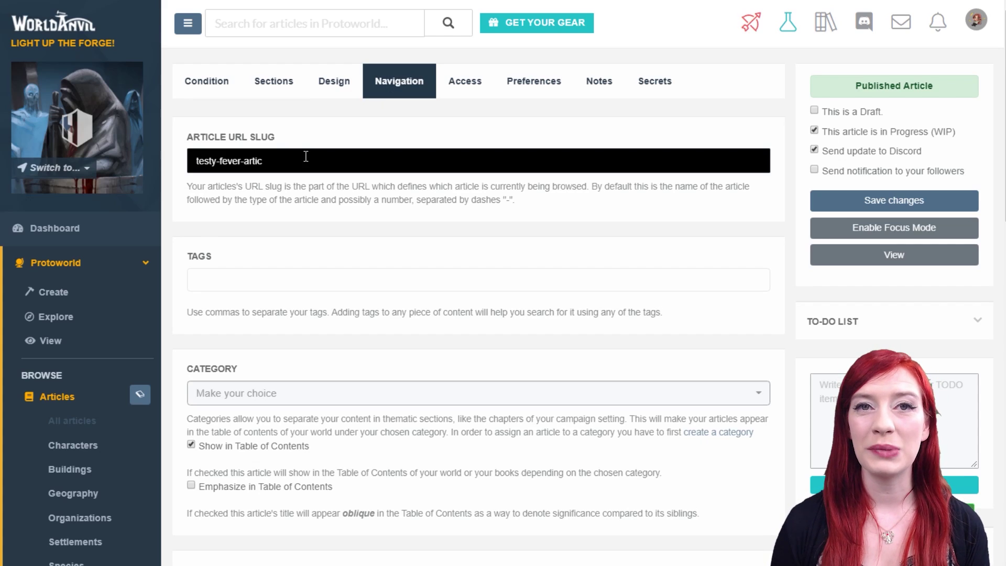
key("BackSpace")
key("BackSpace")
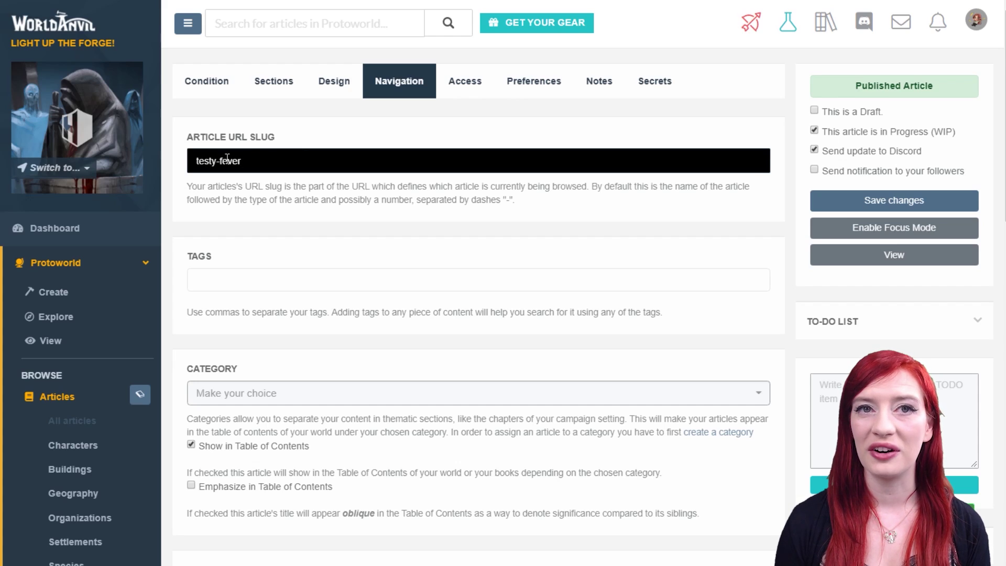
key("Tab")
type("#human-illn")
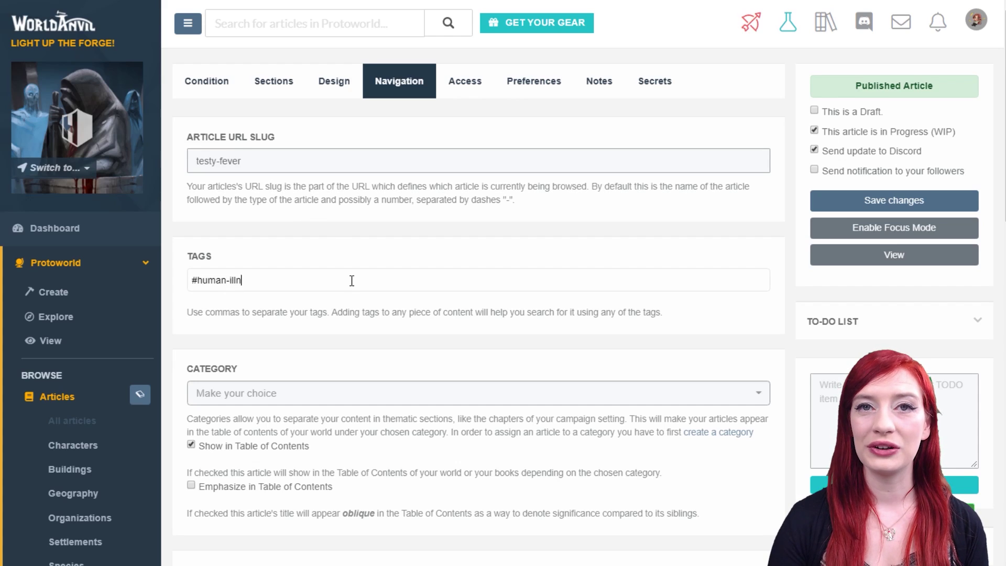
type("ess")
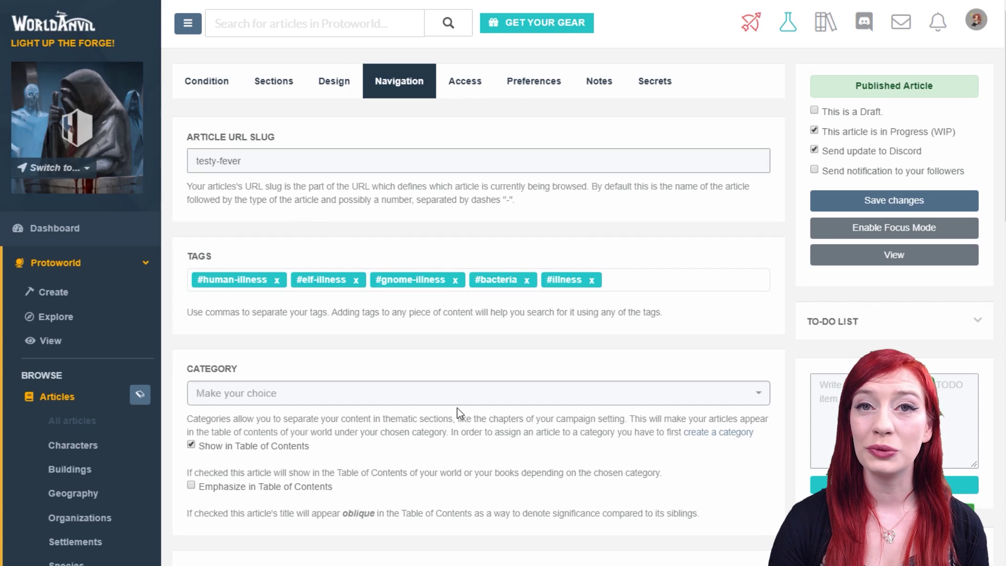
left_click(461, 398)
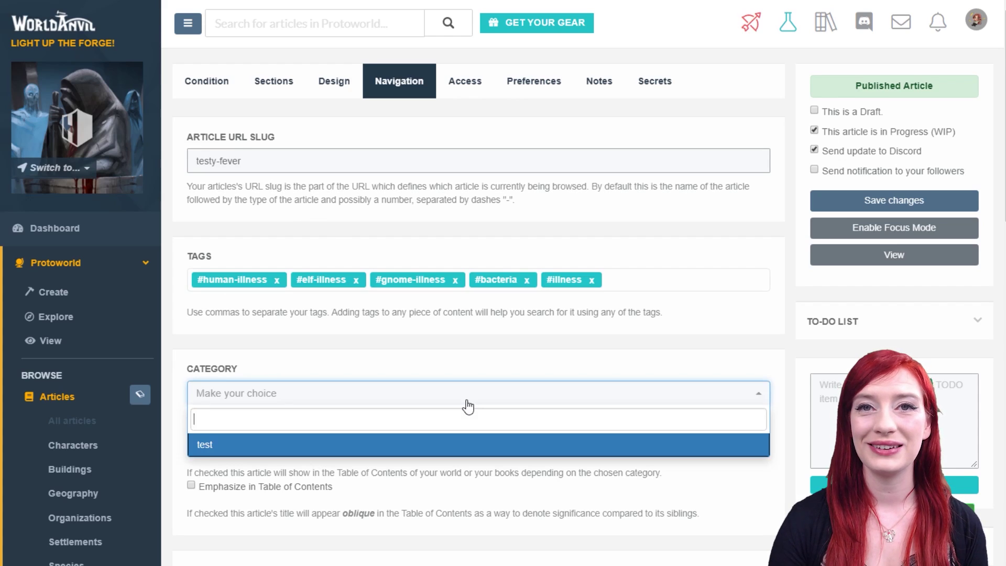
left_click(430, 450)
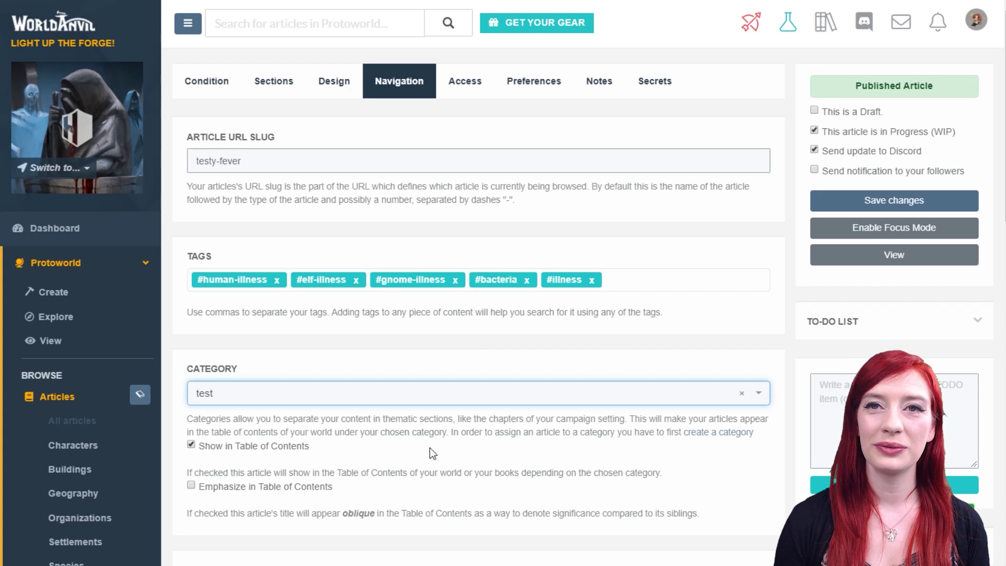
Step: Leave Parent Article unset and bring up the Previous Article choices
scroll(430, 448, "down", 7)
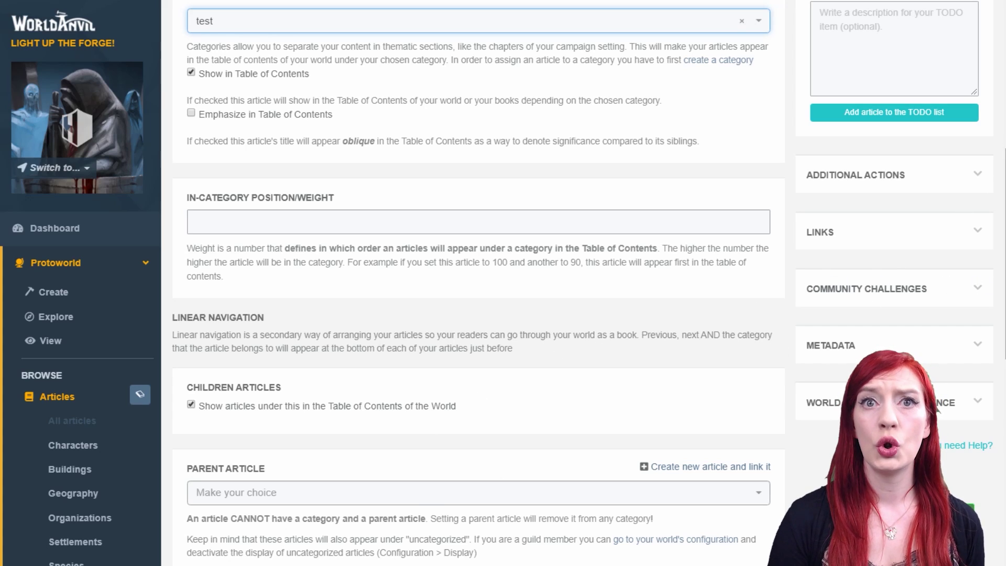
scroll(996, 210, "down", 2)
scroll(518, 198, "down", 4)
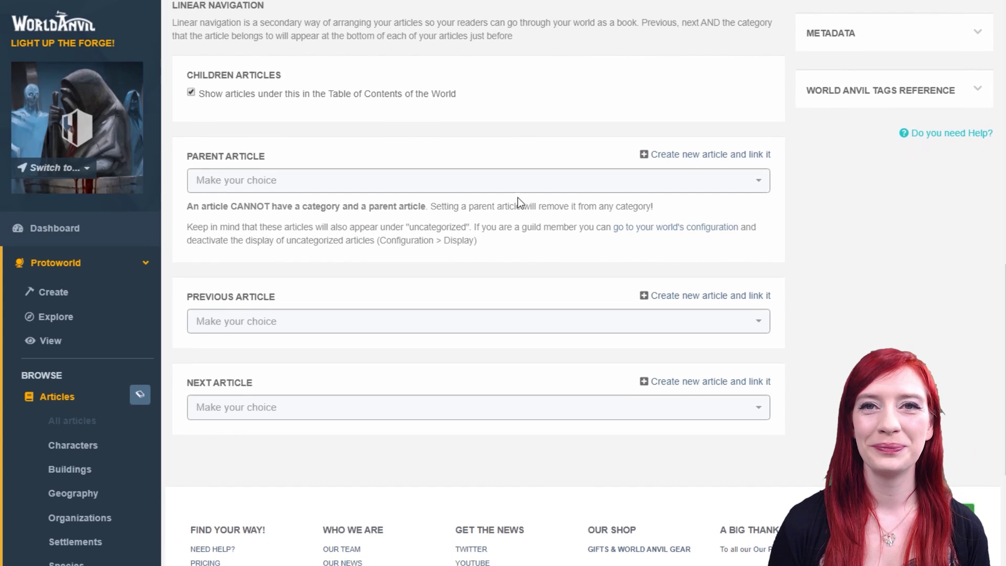
left_click(529, 184)
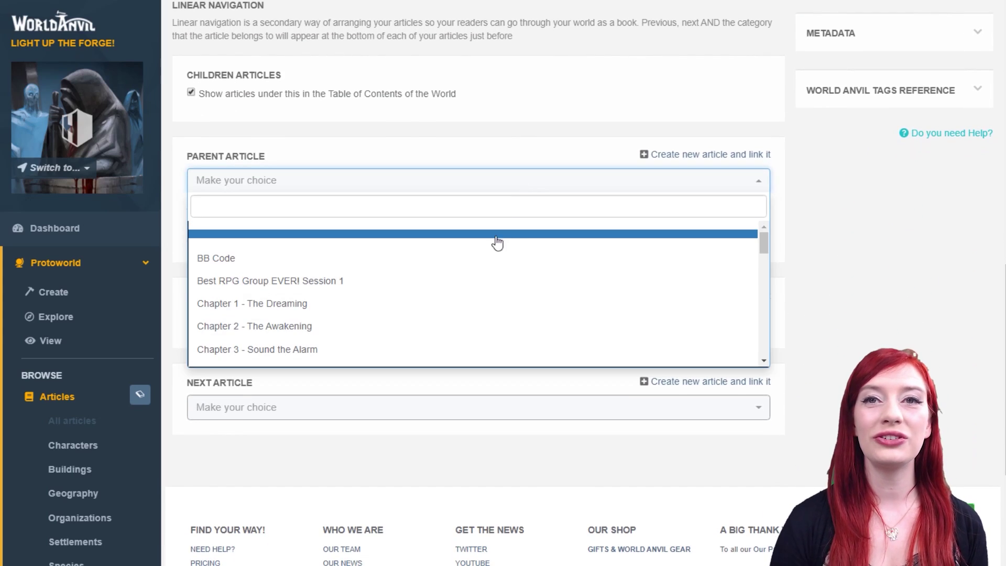
left_click(477, 184)
left_click(758, 330)
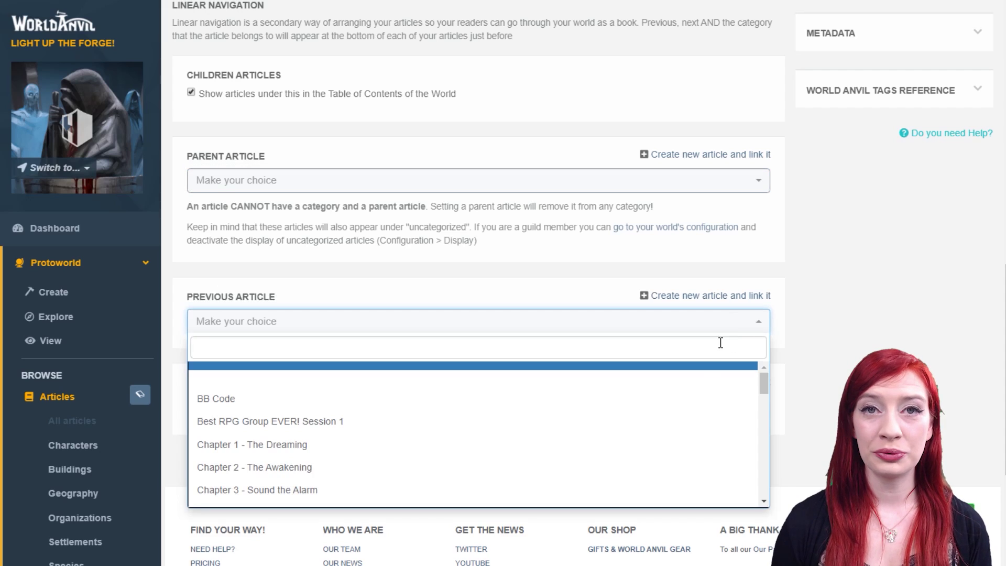
Step: Make Chapter 1 - The Dreaming the previous article and check the article's navigation links
left_click(676, 444)
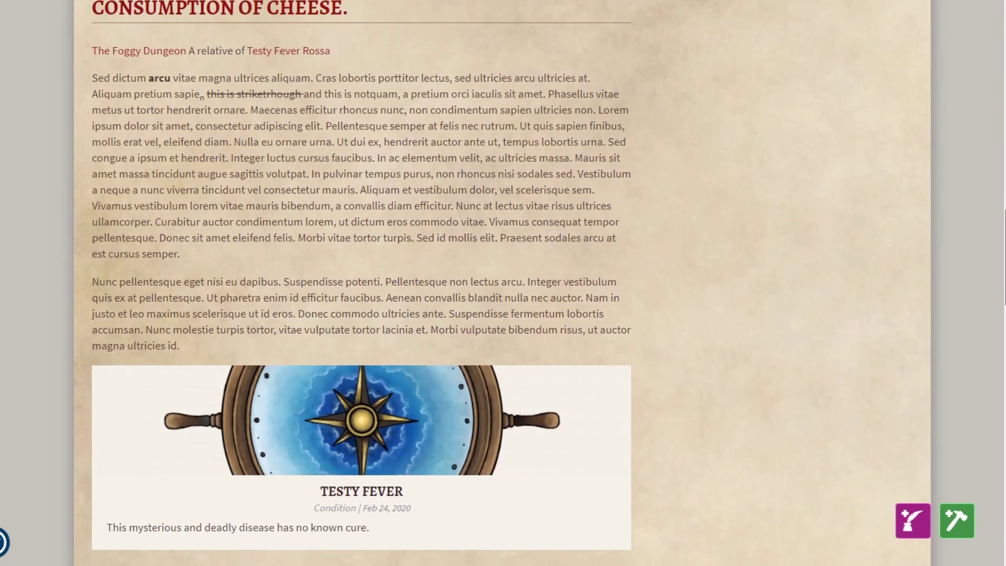
scroll(489, 283, "down", 5)
scroll(490, 283, "down", 1)
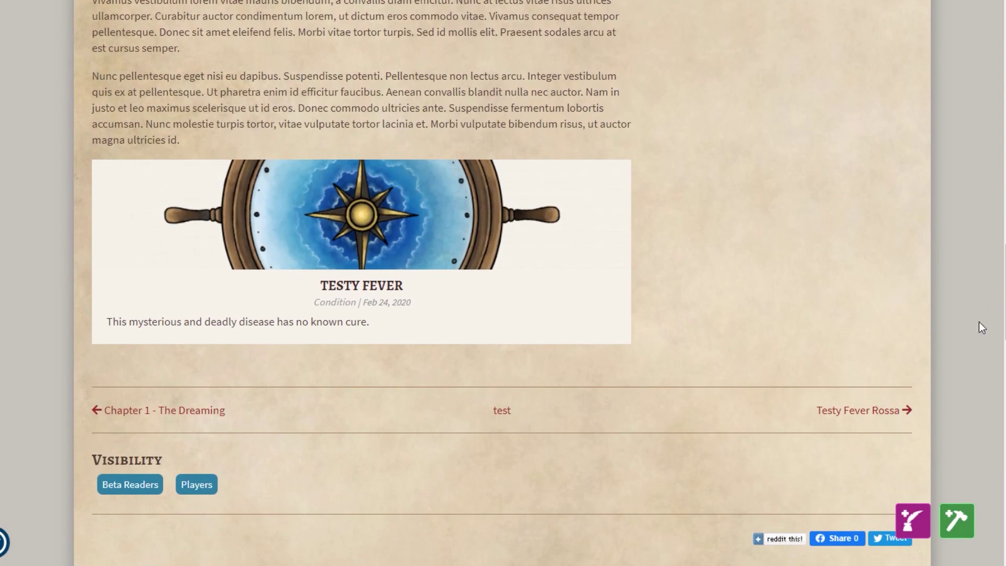
mouse_move(876, 417)
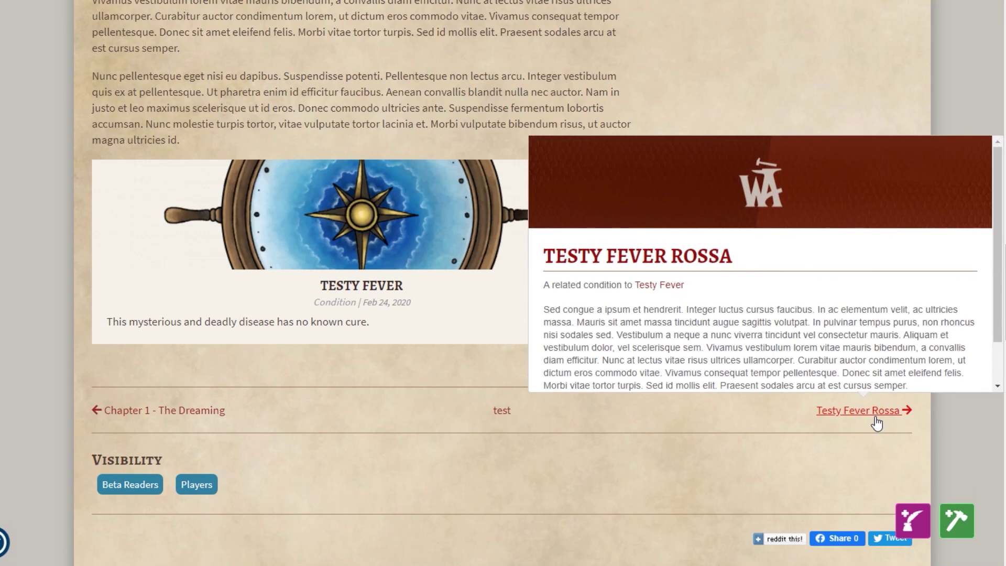
mouse_move(152, 416)
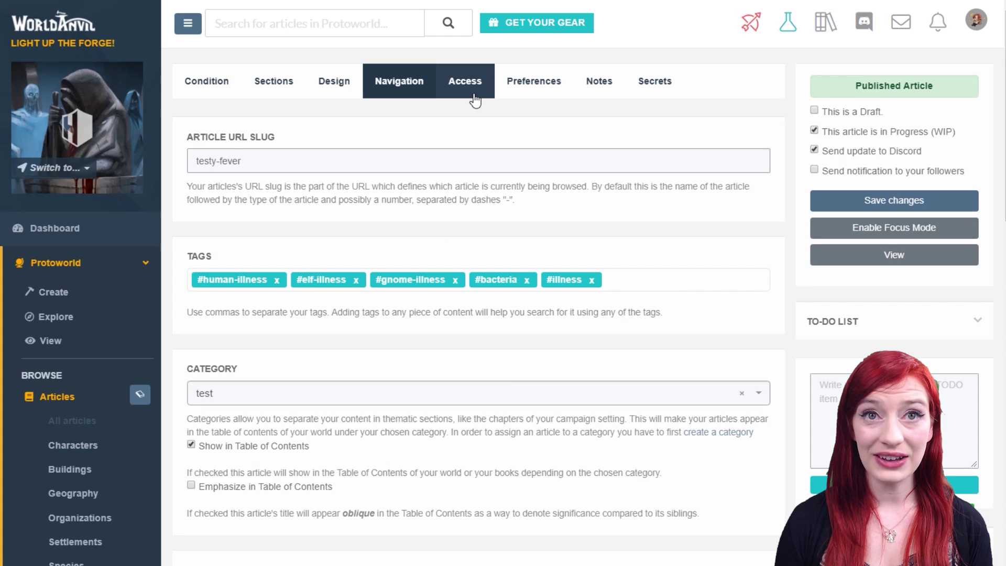
left_click(474, 97)
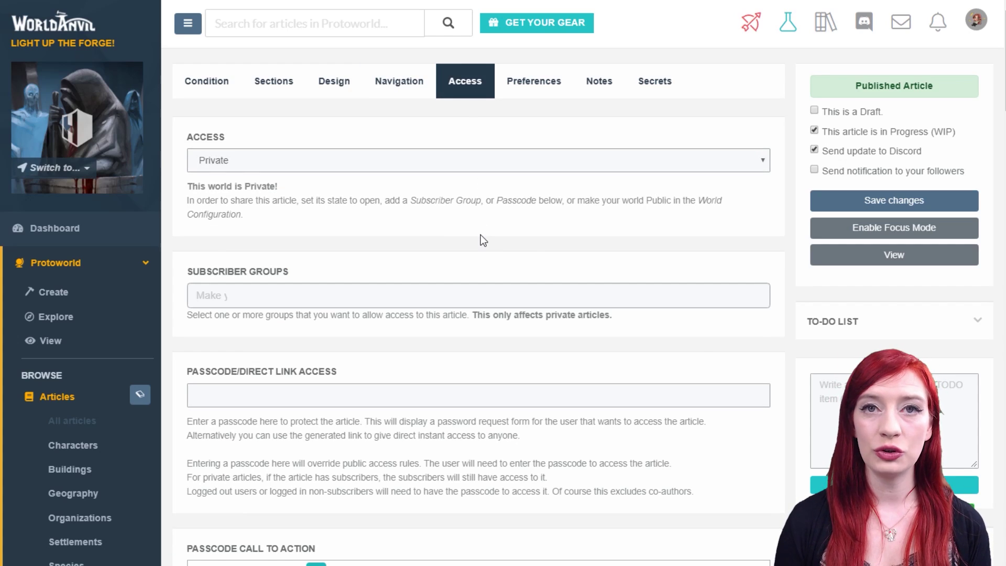
Step: Grant the Players and Beta Readers subscriber groups access to the article
left_click(474, 298)
left_click(477, 320)
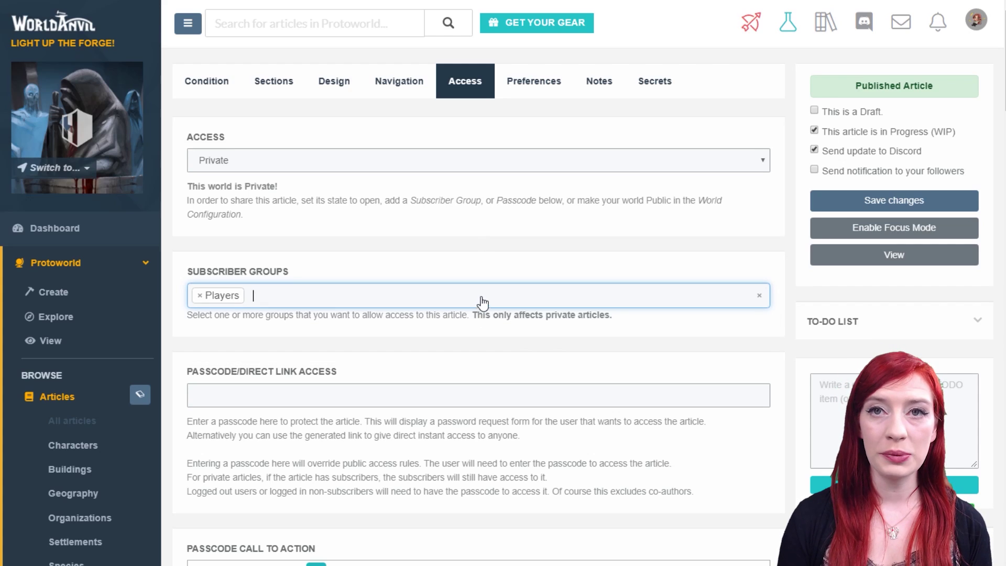
left_click(483, 303)
left_click(483, 341)
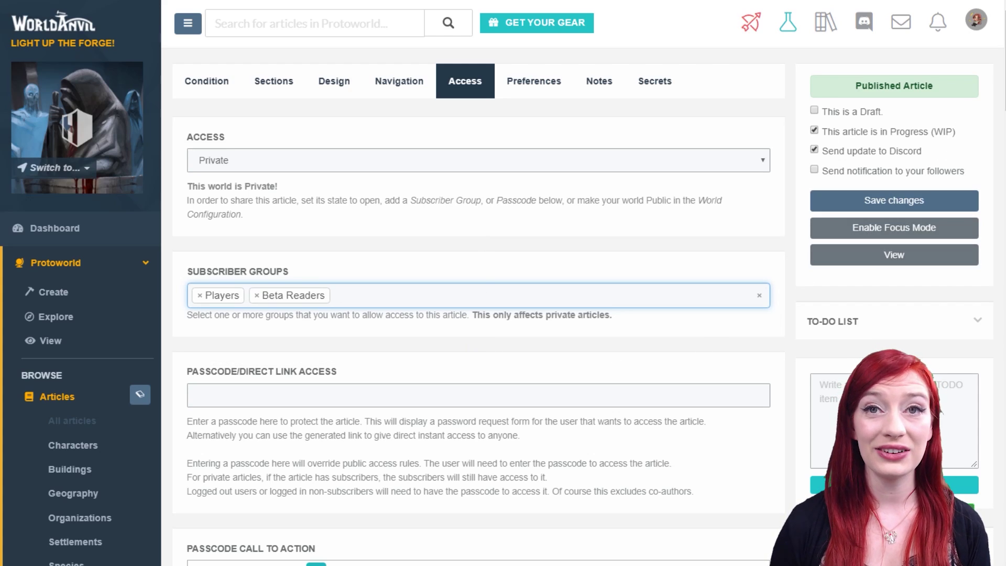
scroll(584, 283, "down", 4)
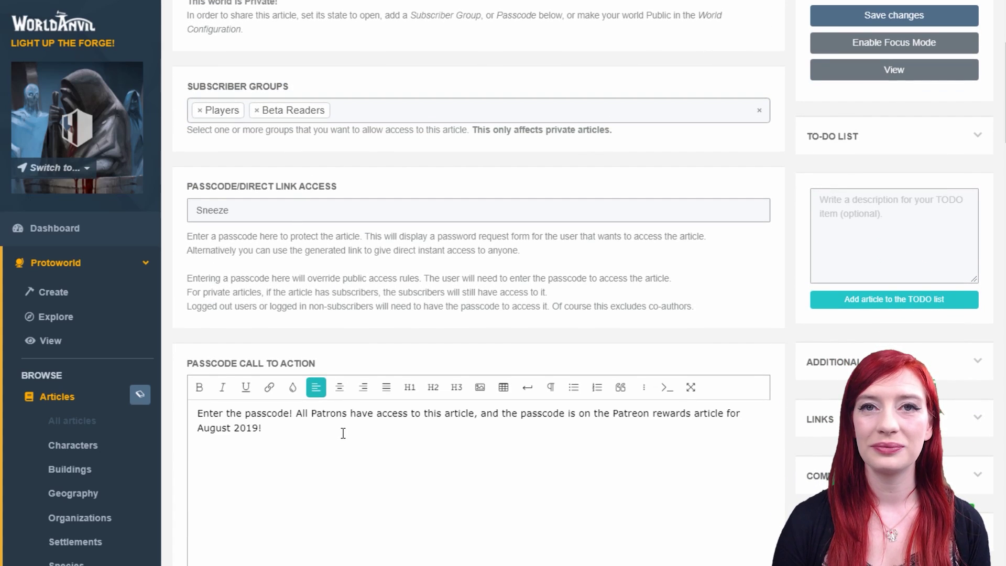
scroll(344, 443, "up", 4)
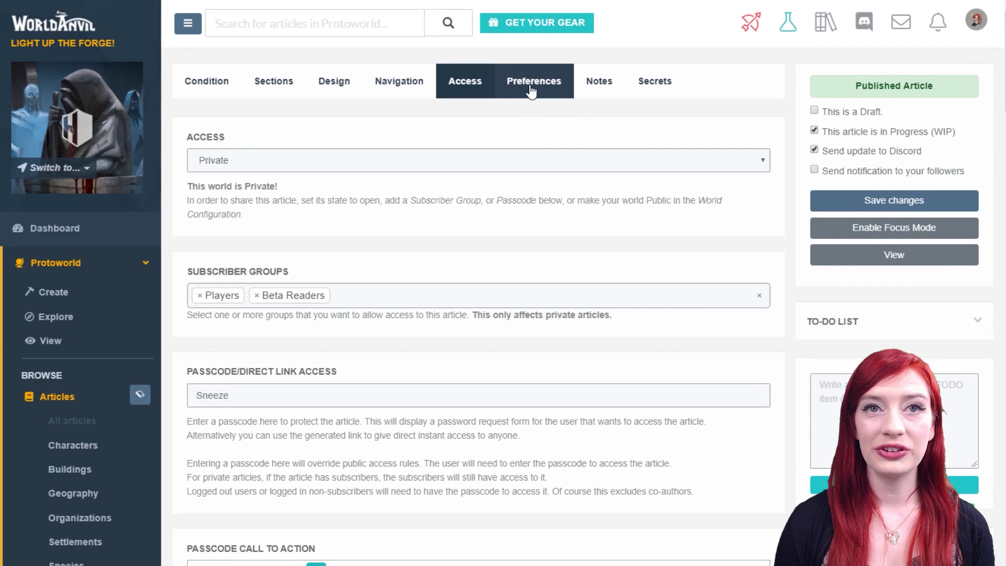
Step: In Preferences, paste the comment feedback prompt asking whether the article is too gruesome
left_click(532, 90)
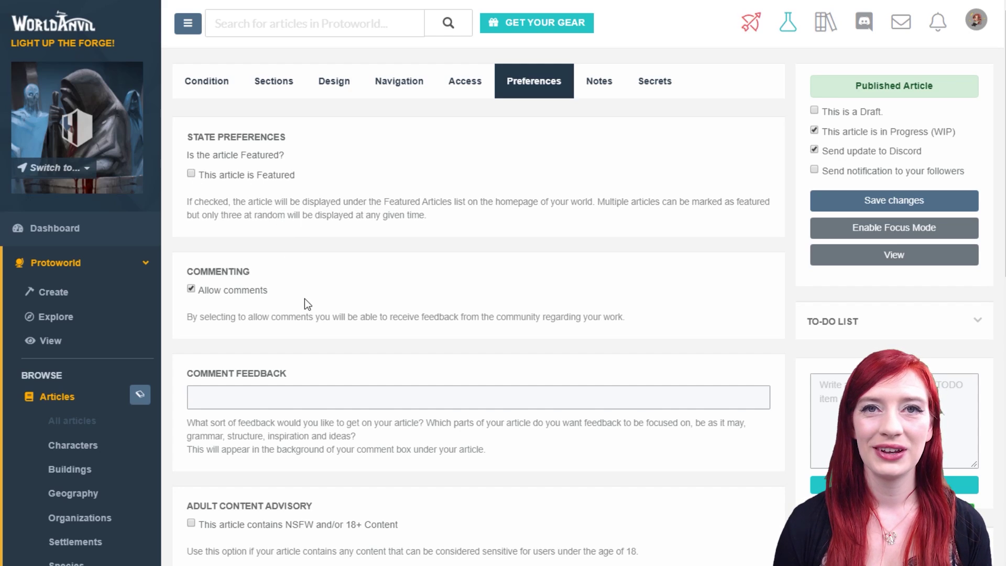
left_click(190, 289)
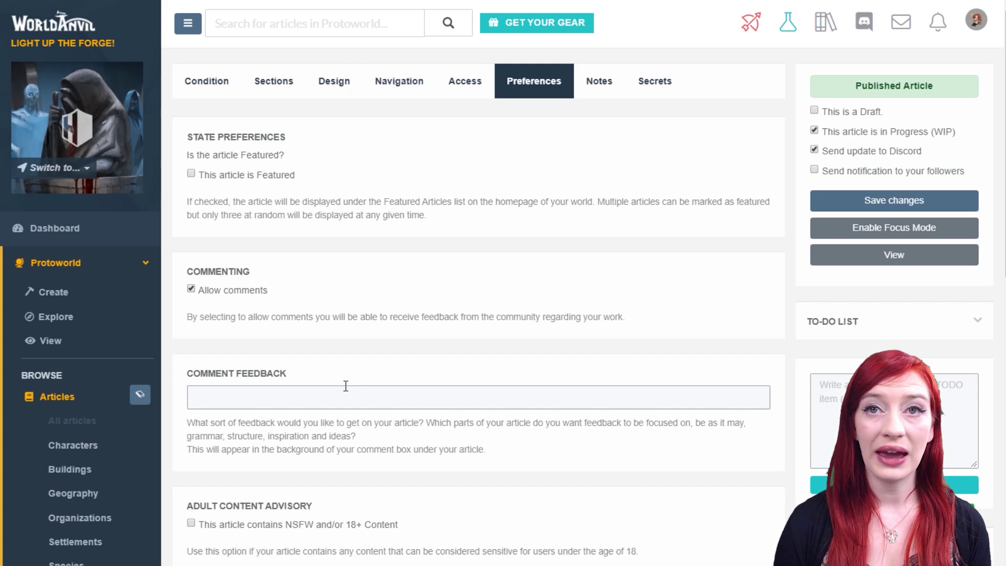
key("Tab")
type("Is this too gruesome? Let me know what you think!")
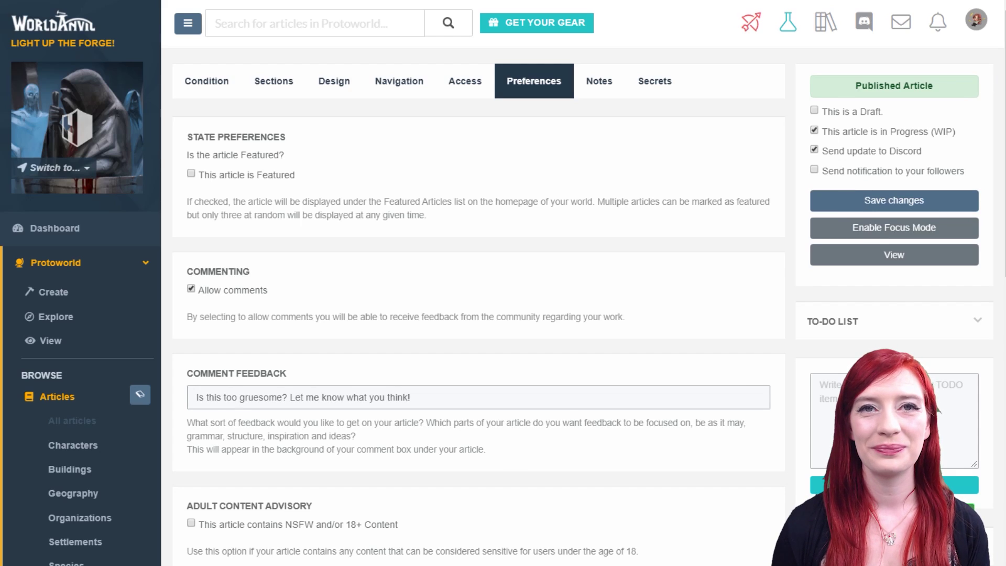
scroll(478, 283, "down", 3)
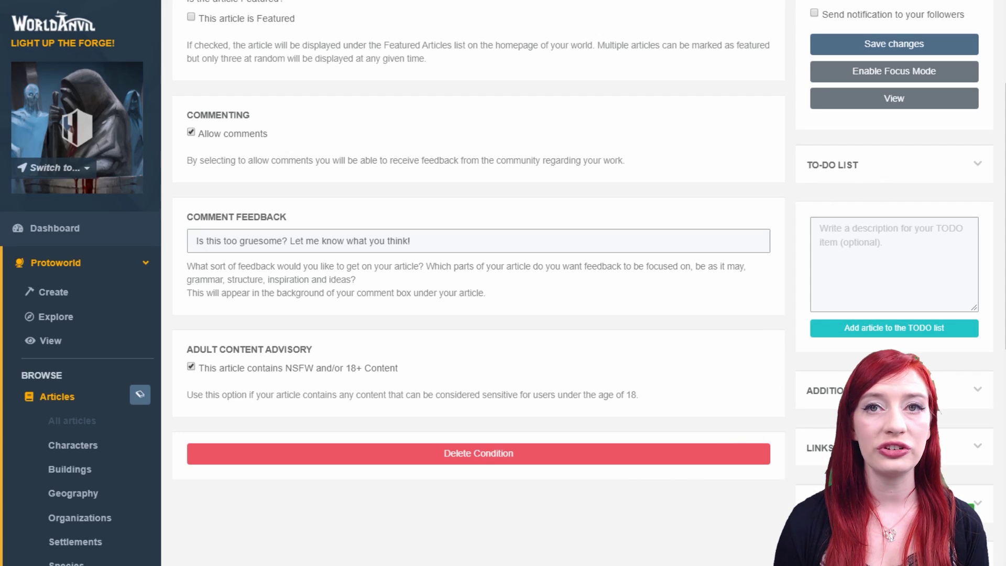
scroll(647, 454, "up", 3)
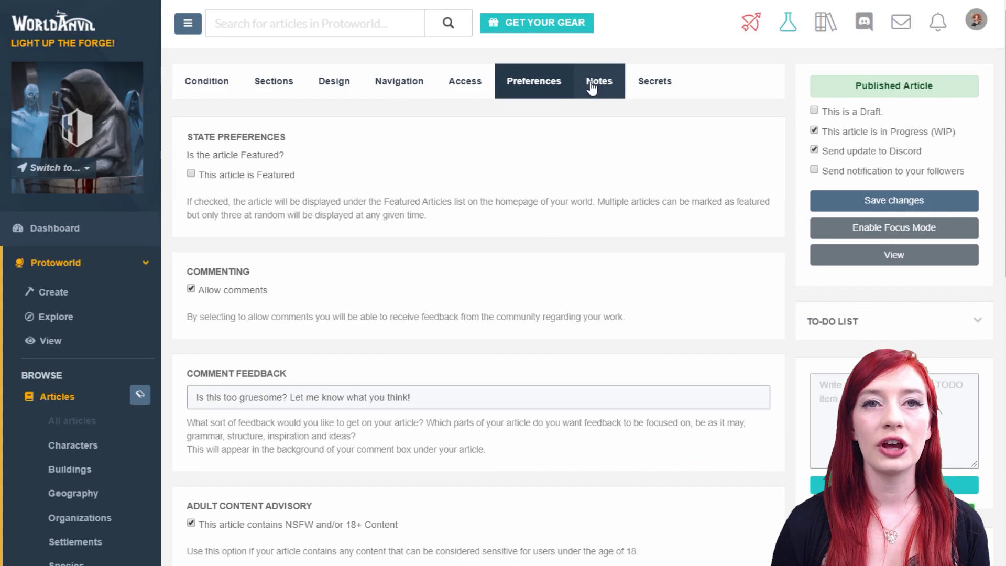
left_click(606, 88)
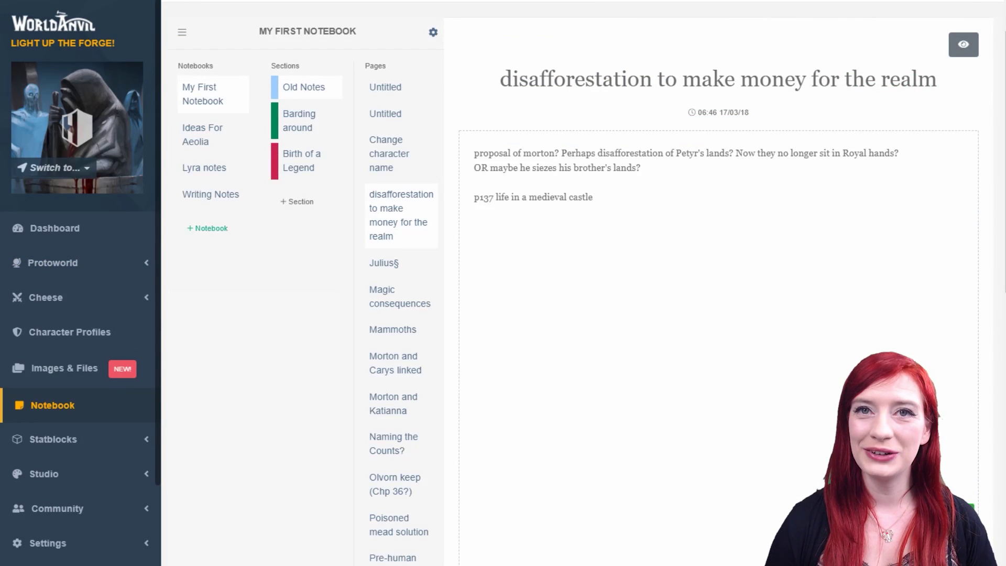
Step: Browse the Lyra notes and Writing Notes notebooks, then open Session 1 for editing
left_click(216, 169)
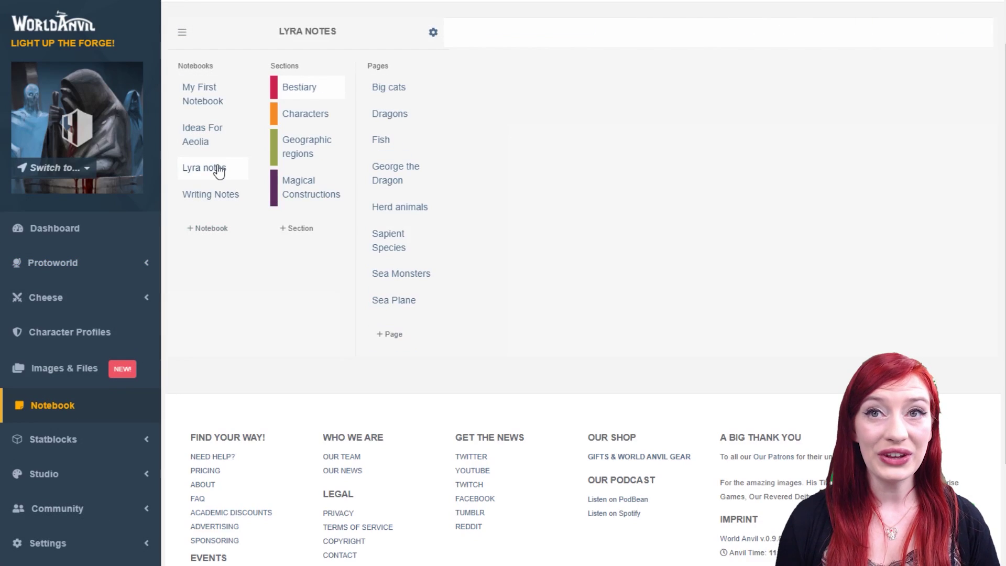
left_click(222, 198)
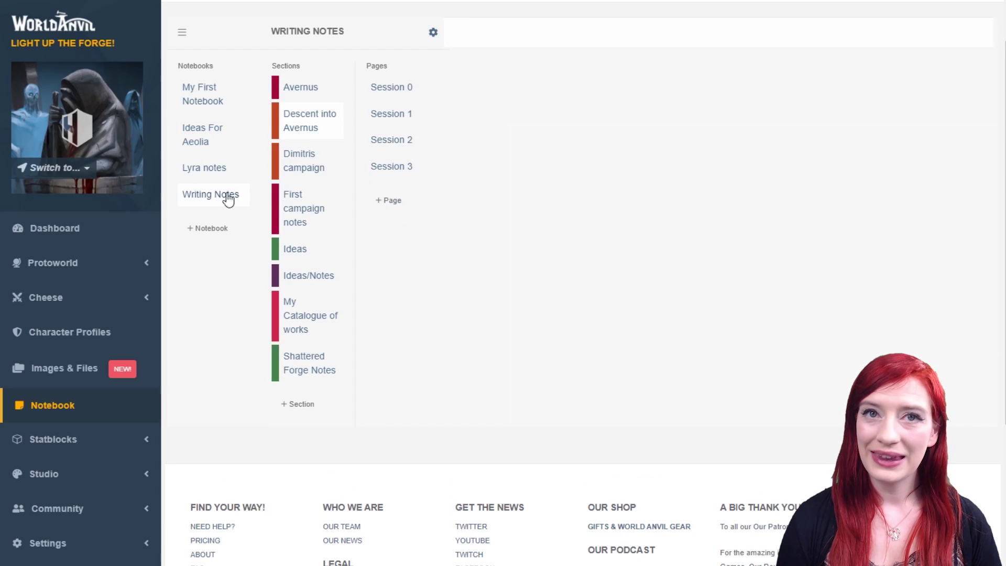
left_click(392, 115)
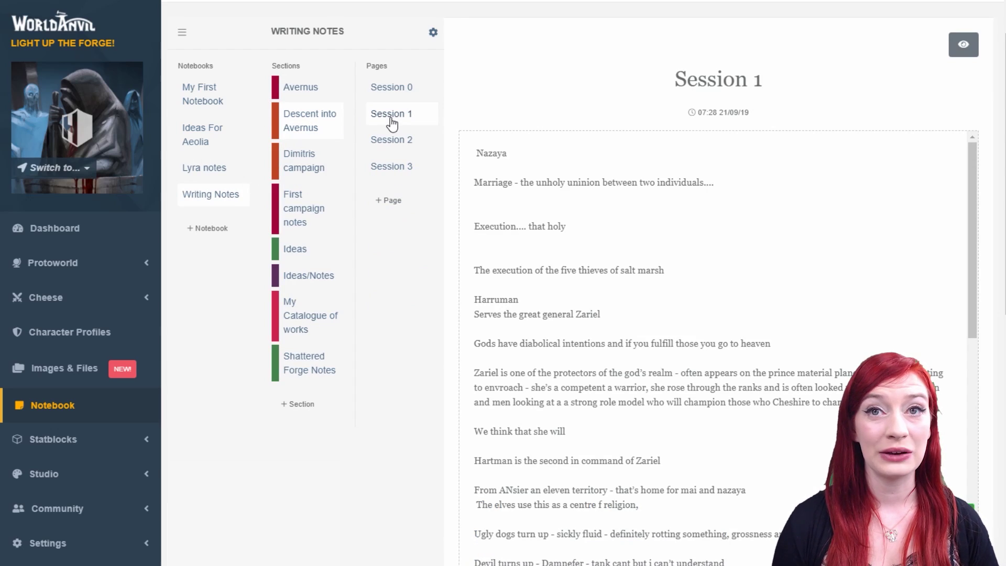
left_click(962, 53)
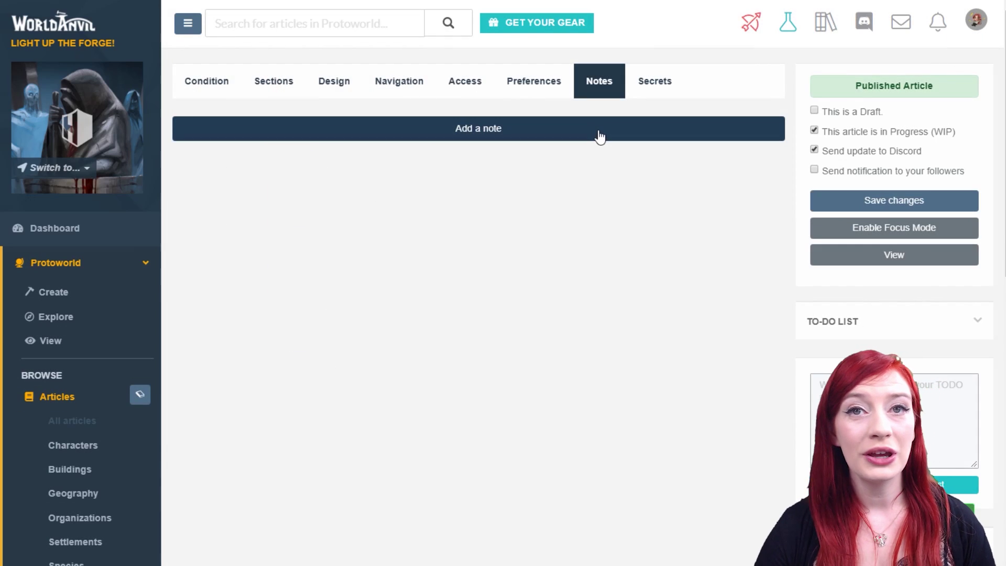
Step: Add the note 'Illness for the main character's mother?' to the article
left_click(600, 134)
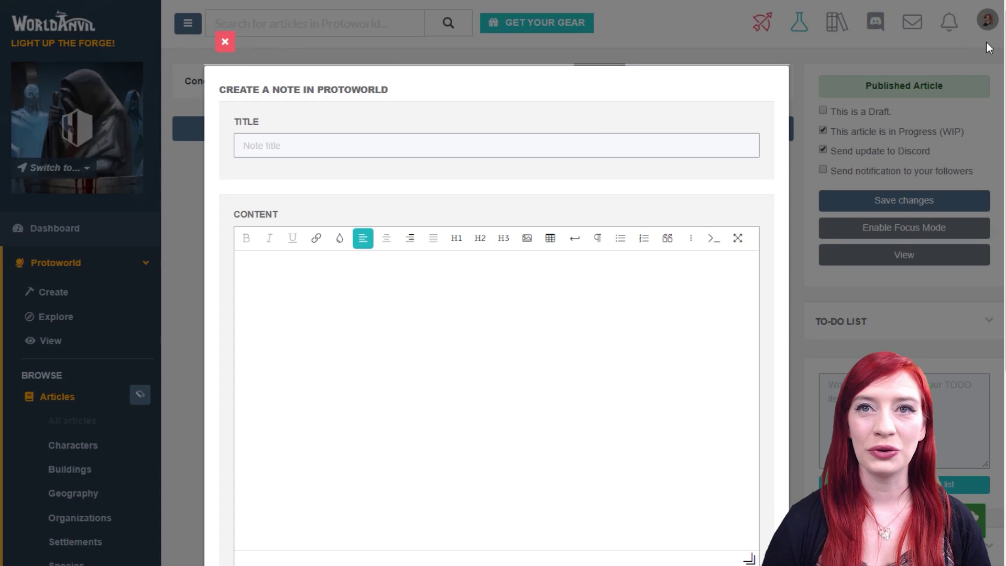
scroll(982, 145, "down", 3)
scroll(961, 194, "down", 3)
left_click(321, 526)
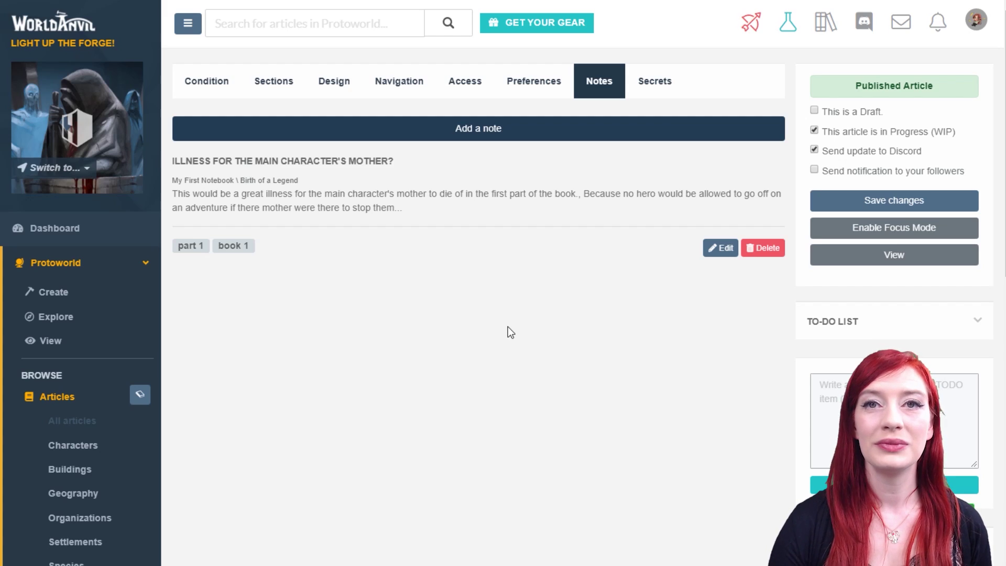
left_click(655, 88)
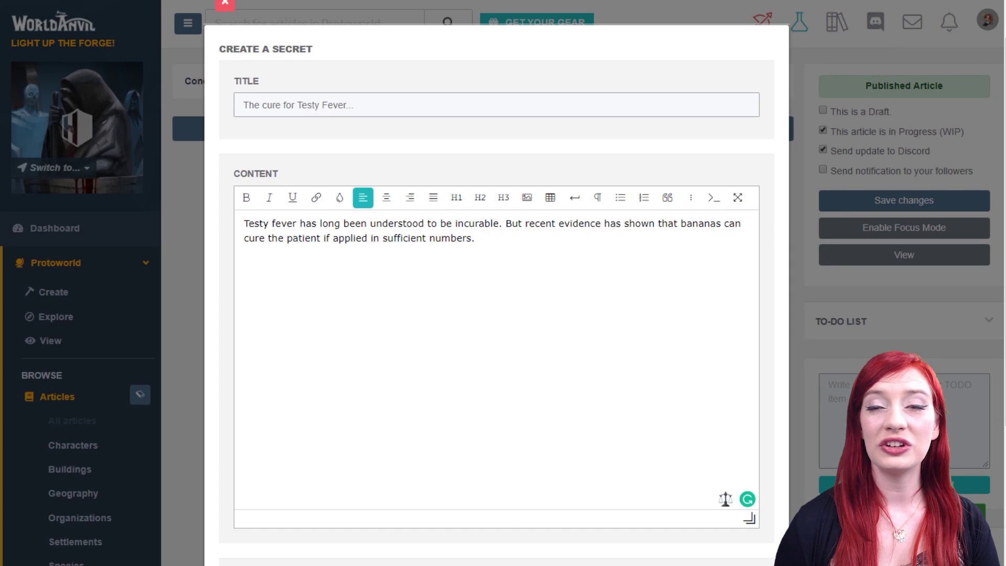
Step: Save the secret 'The cure for Testy Fever...' about bananas curing it, shared with Players and Beta Readers
scroll(460, 527, "down", 4)
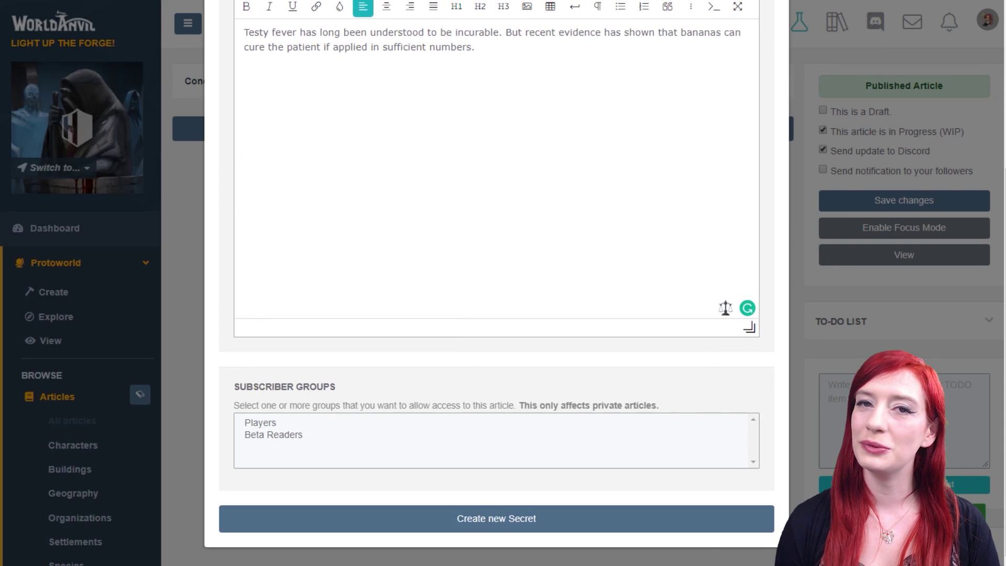
left_click(460, 524)
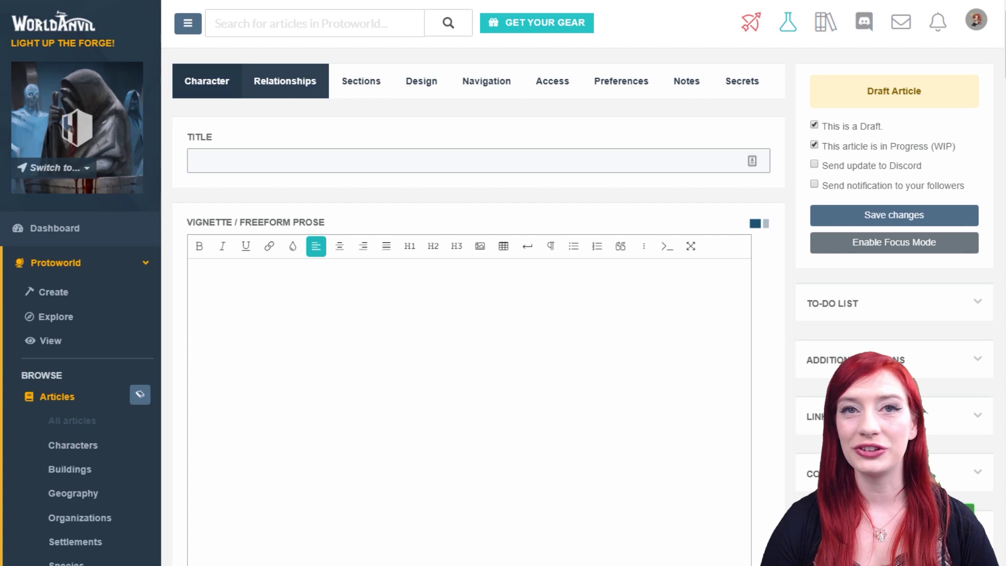
Step: Add a Cooperative alliance between The Church of Testington (99) and Testy Empire Organization (45)
left_click(283, 84)
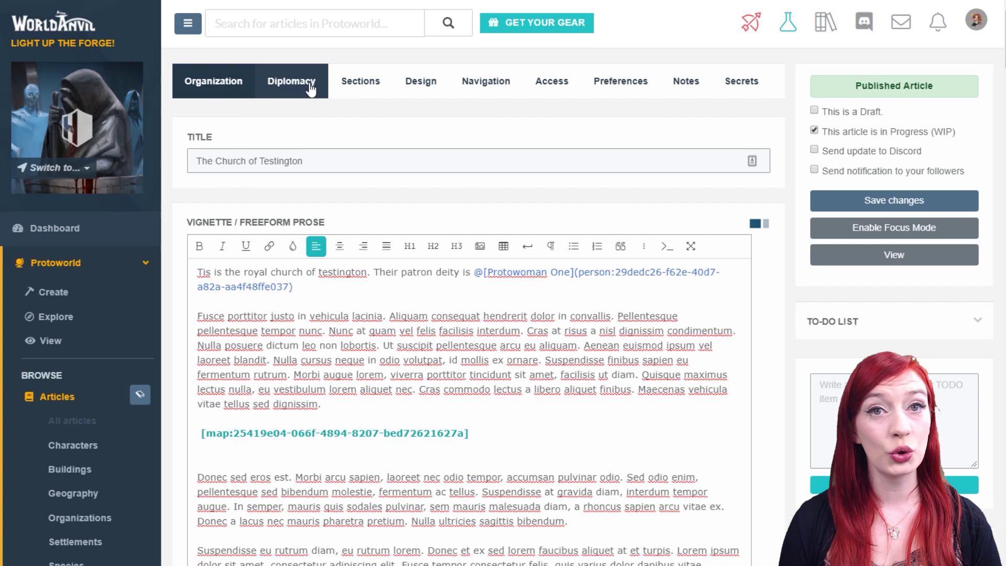
left_click(311, 89)
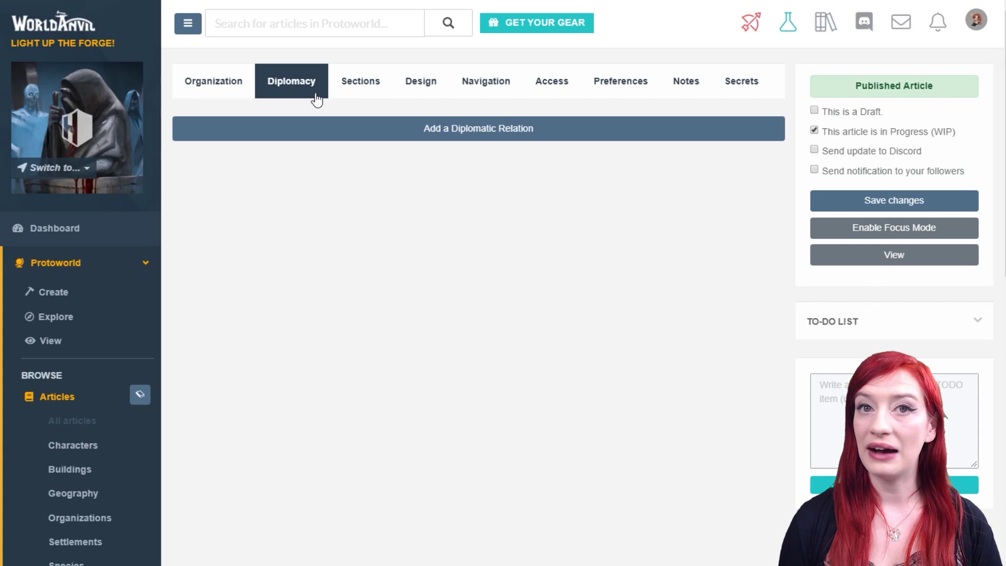
left_click(336, 136)
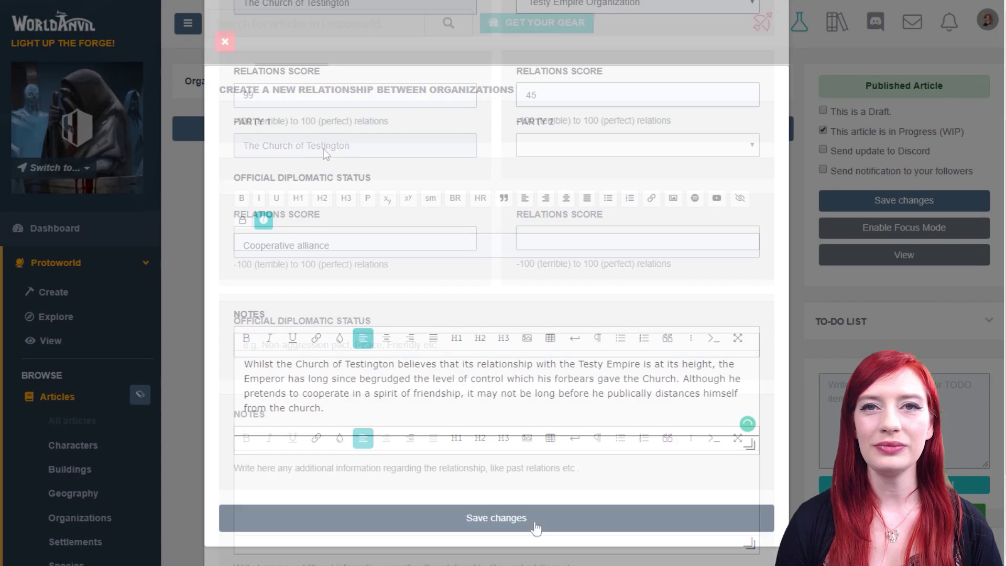
left_click(534, 524)
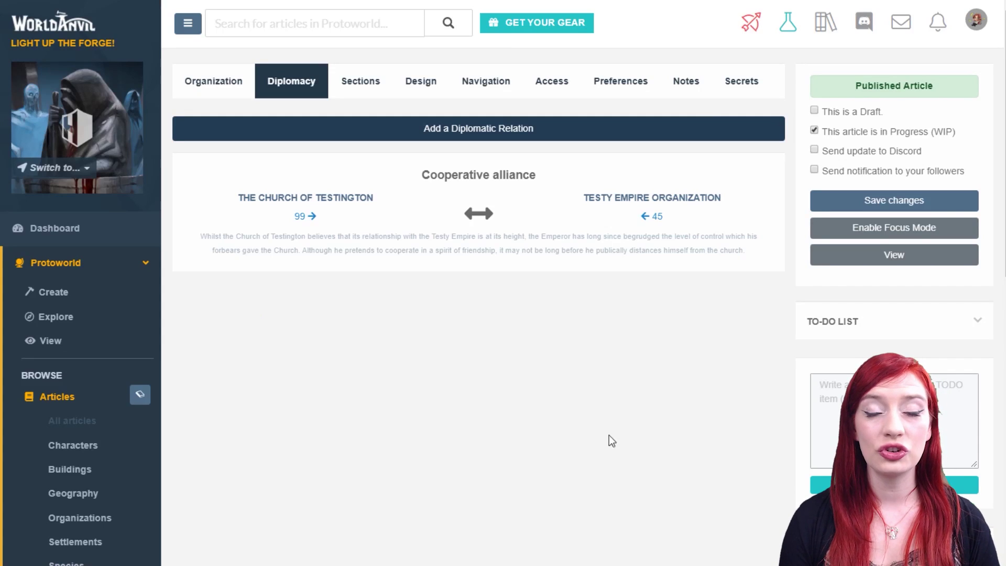